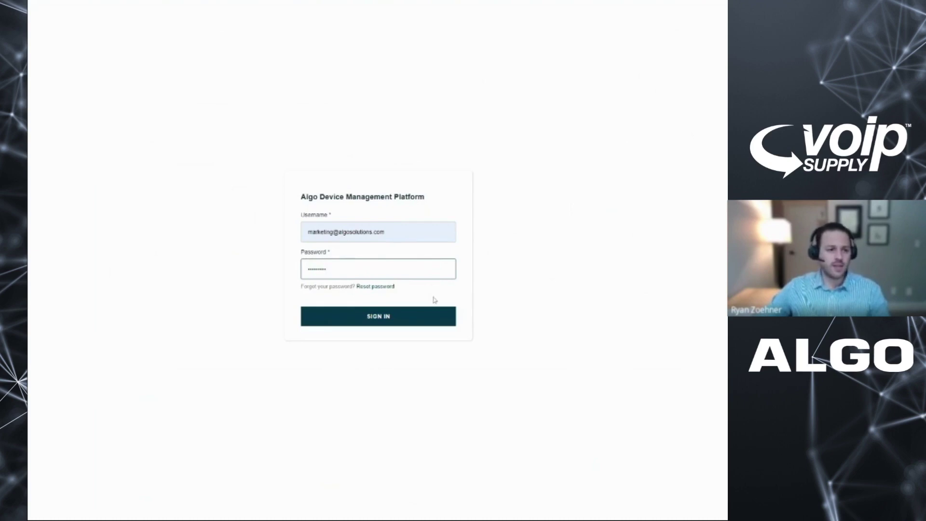
Step: Submit the pre-filled login form to reach the ADMP dashboard
click(402, 325)
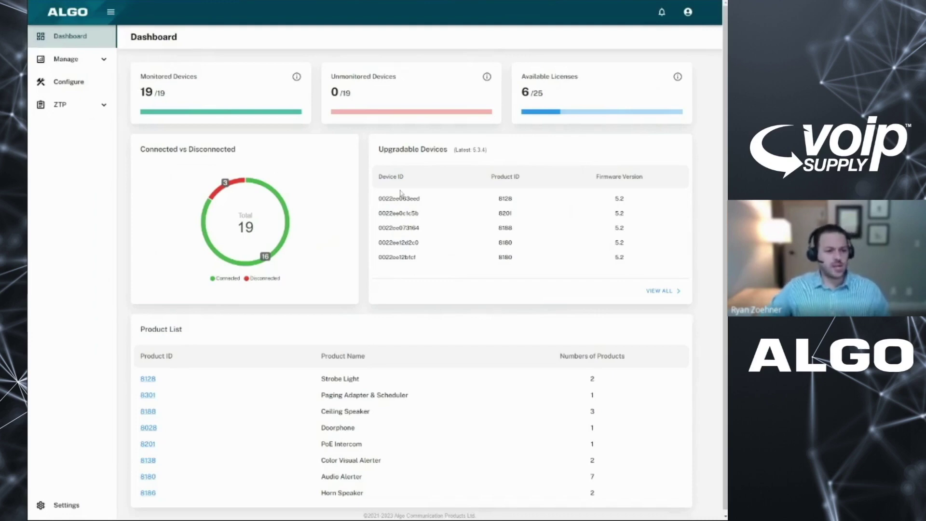
Step: Read the dashboard donut (16 connected, 3 disconnected) and expand the Manage section
mouse_move(287, 207)
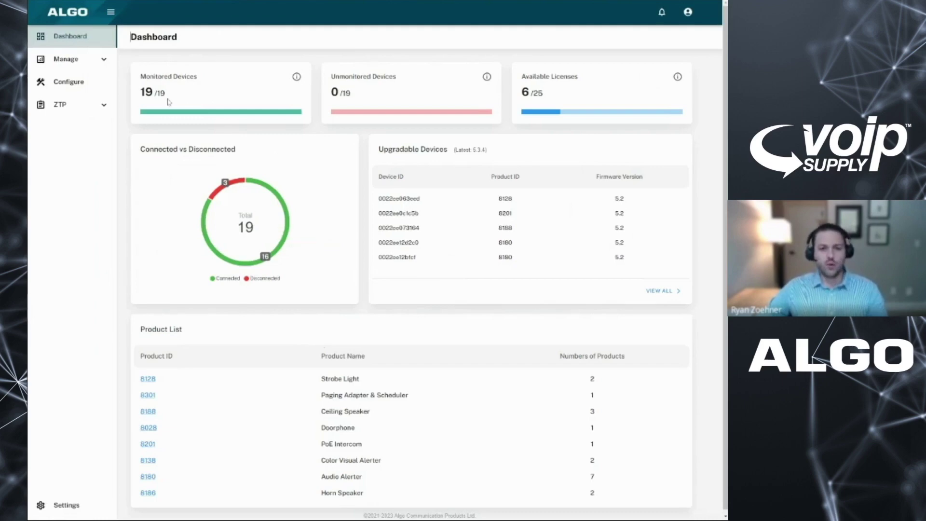
click(84, 65)
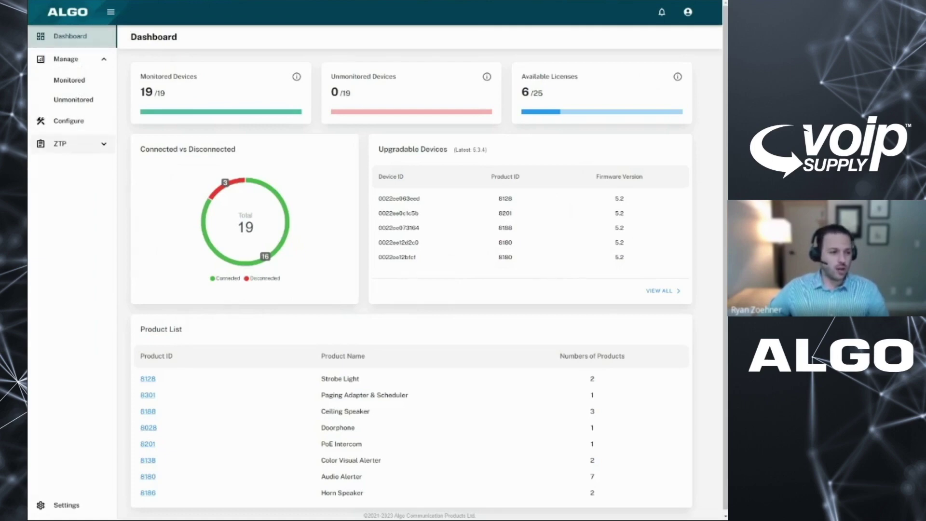
Step: Open Monitored Devices and set 40 rows per page so all 19 devices show
click(81, 78)
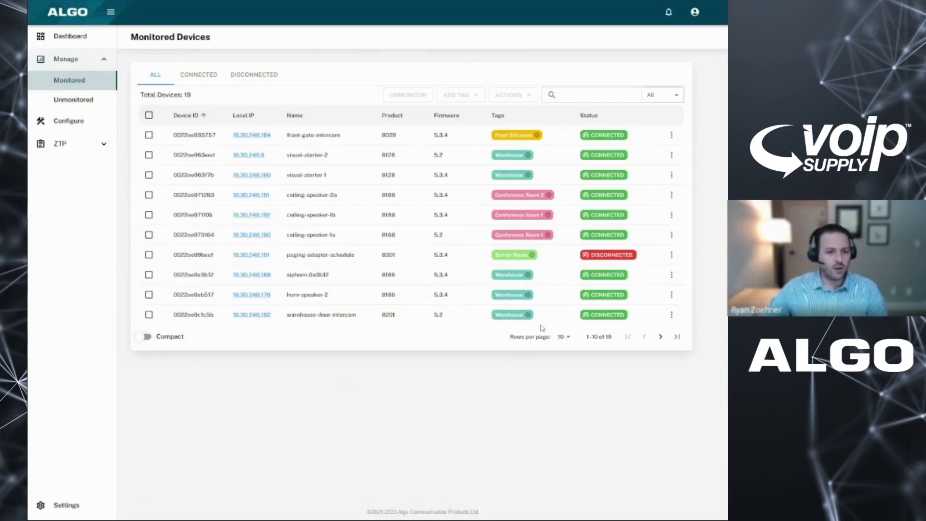
click(565, 336)
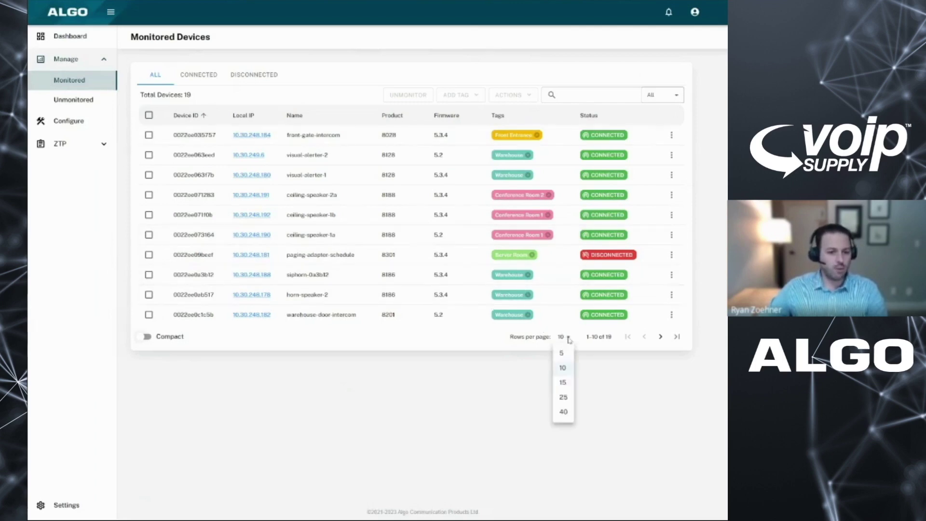
click(564, 412)
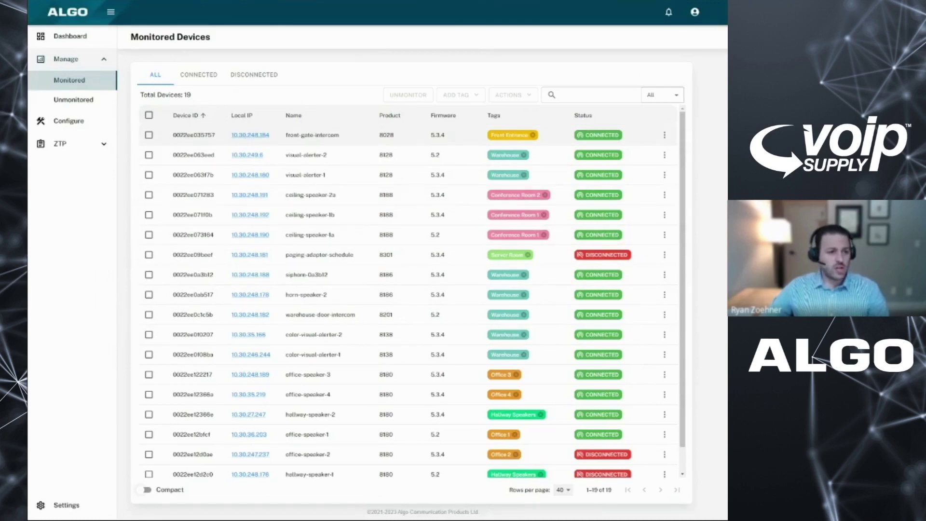
click(665, 135)
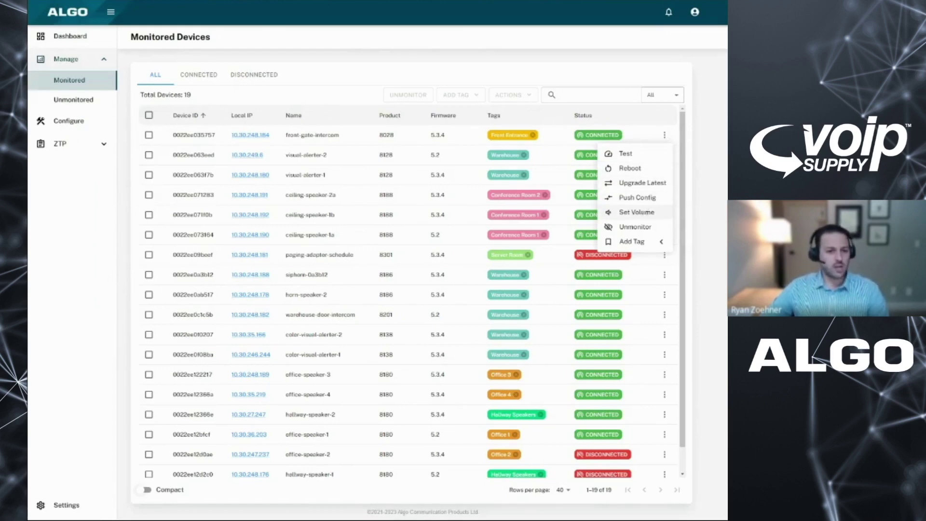
Step: Confirm front-gate-intercom is already current, then upgrade visual-alerter-2 to firmware 5.3.4
click(627, 184)
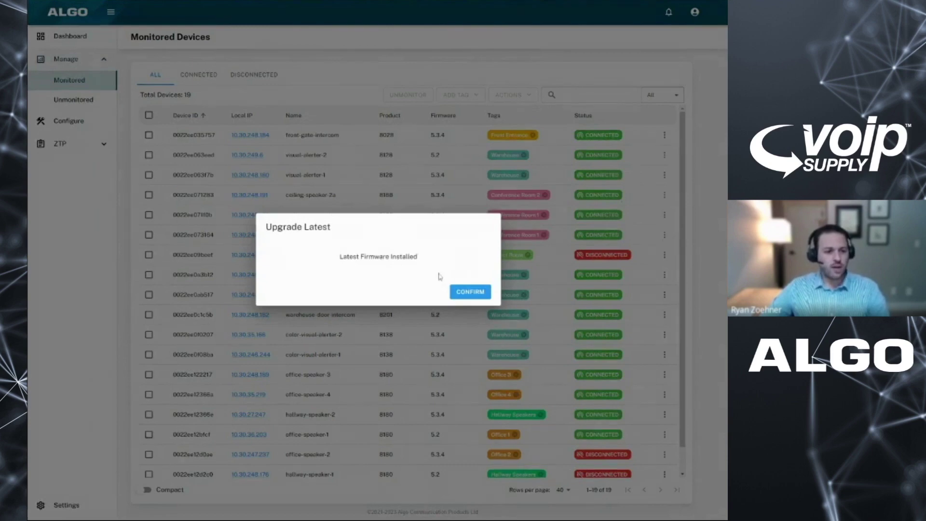
click(469, 292)
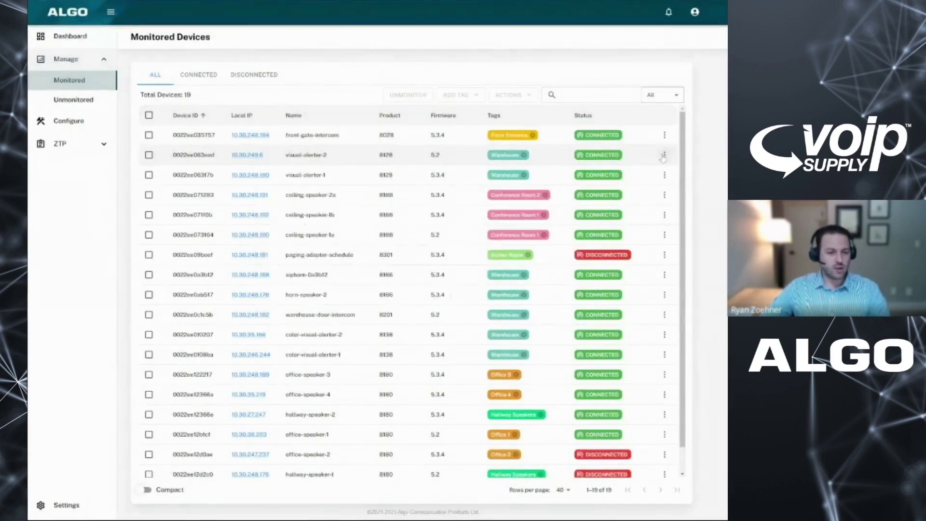
click(664, 156)
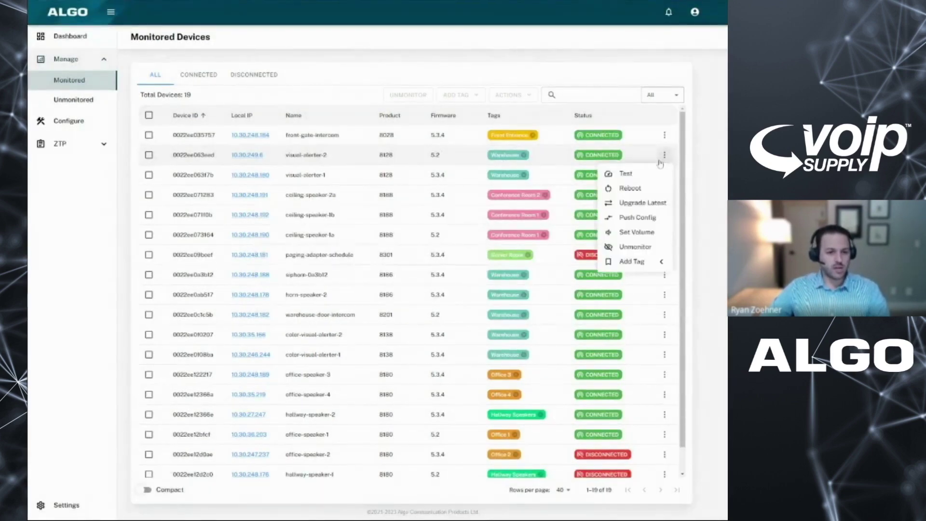
click(651, 206)
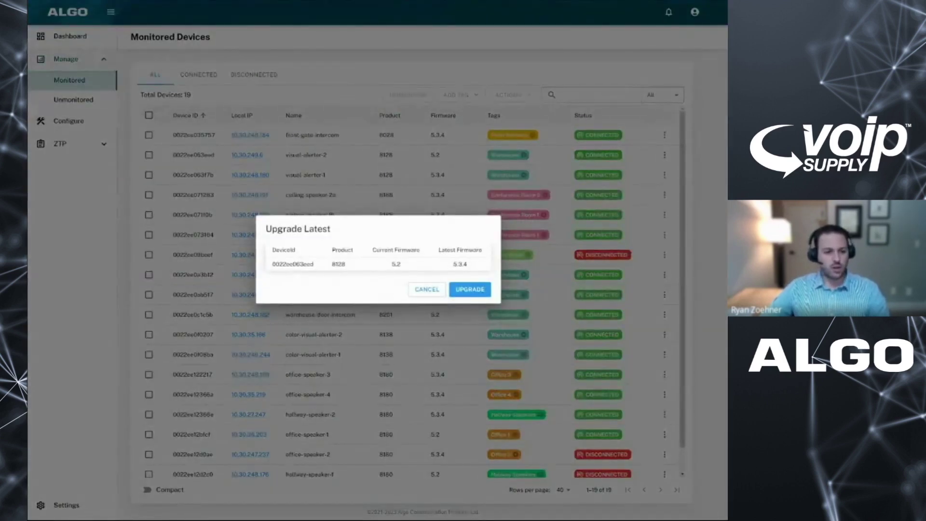
click(471, 290)
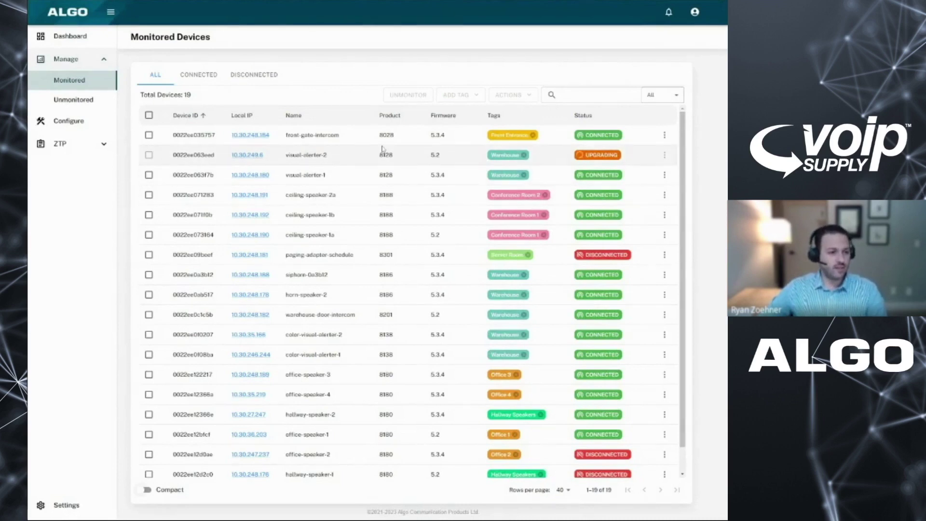
click(149, 116)
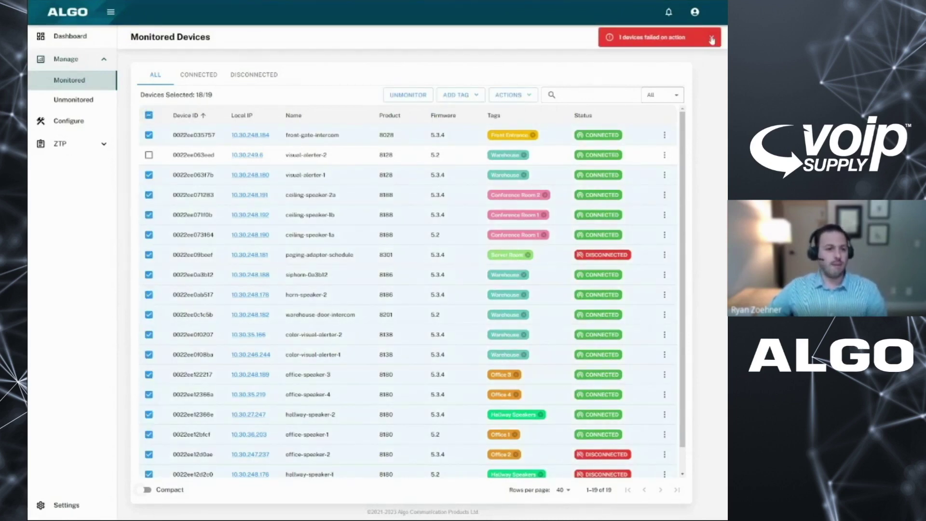
click(712, 39)
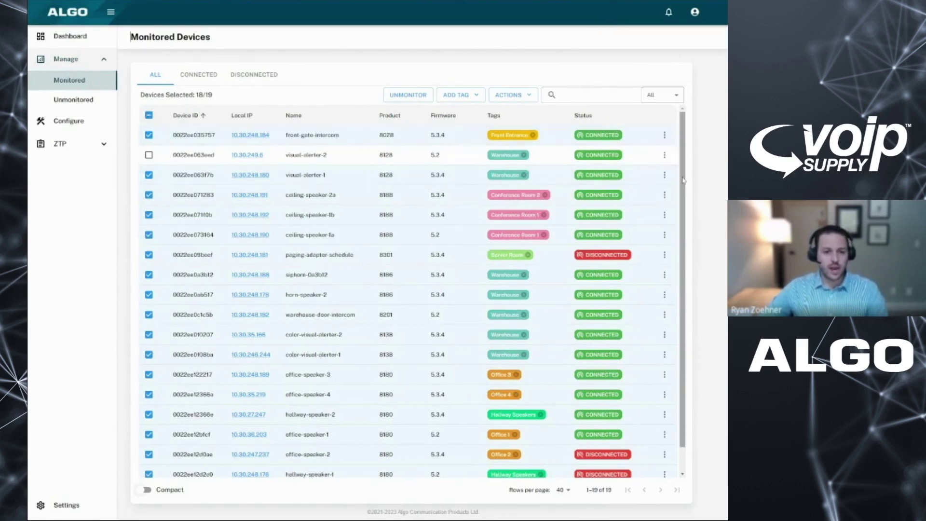
click(663, 257)
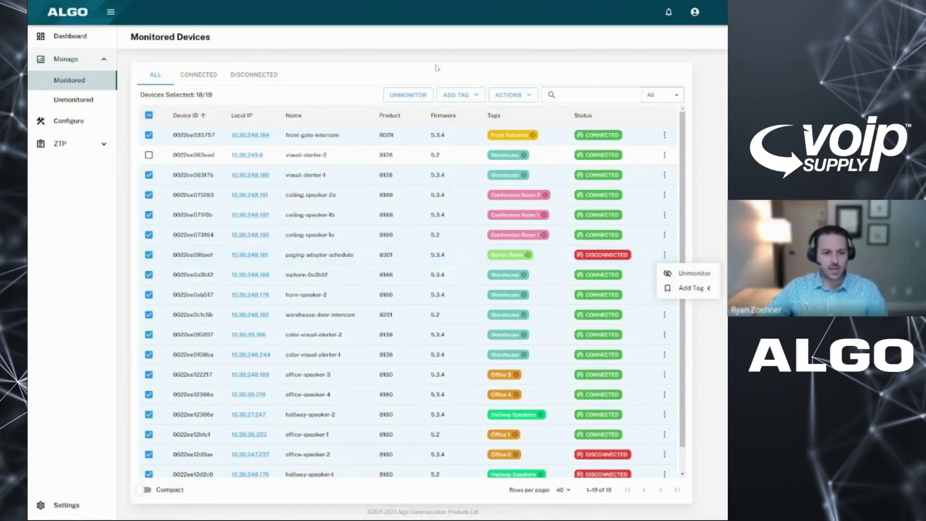
click(509, 95)
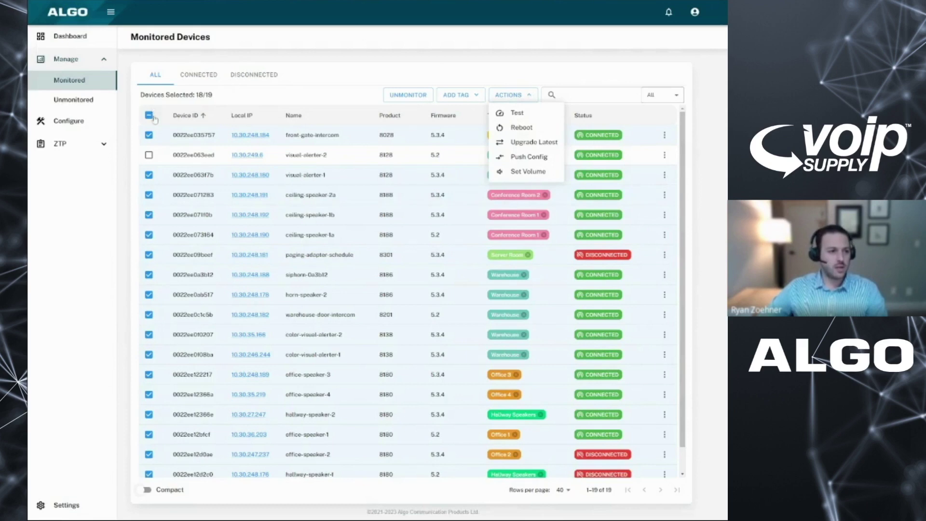
click(153, 118)
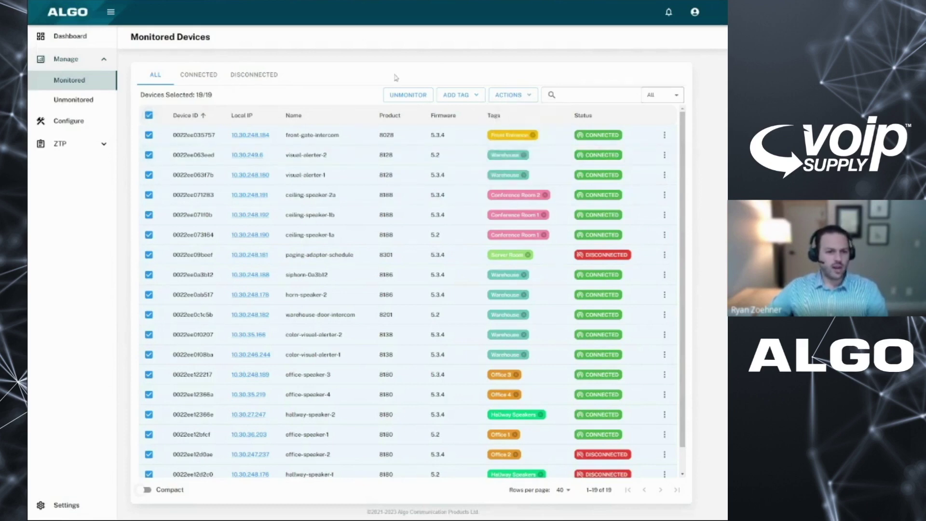
click(149, 115)
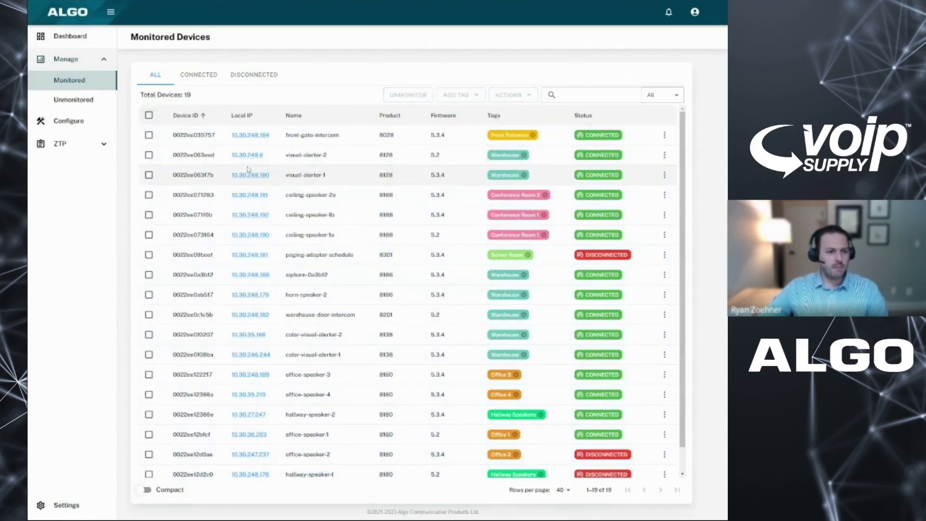
Step: Run a Test on sipalerter-12ef74, the last device in the list
scroll(516, 240, down, 1)
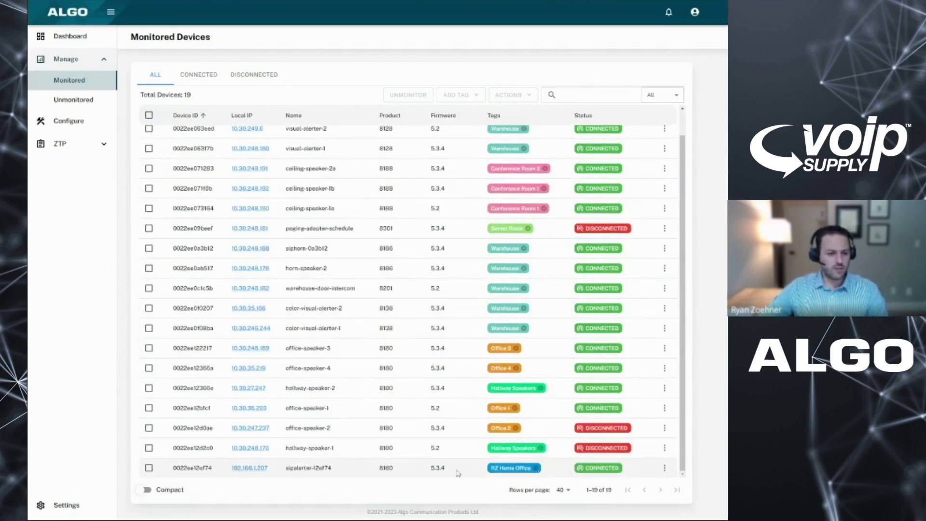
click(665, 468)
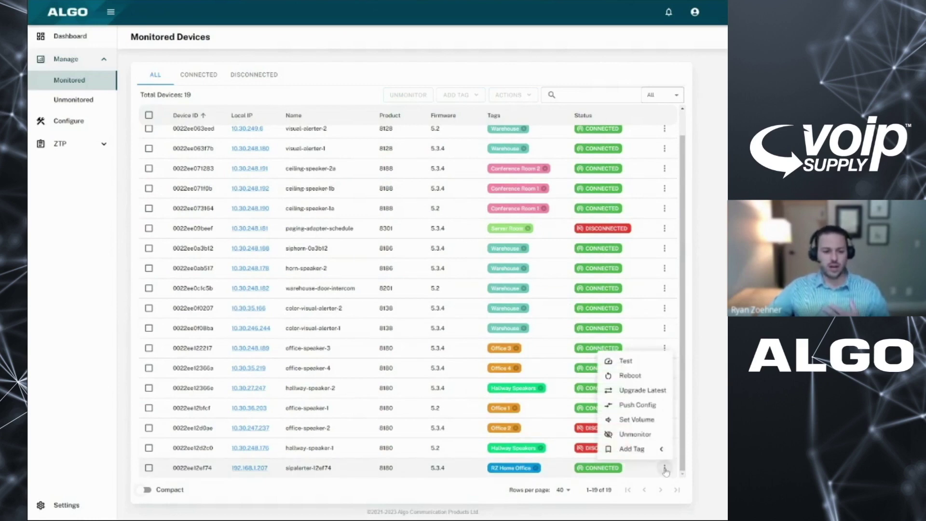
click(627, 362)
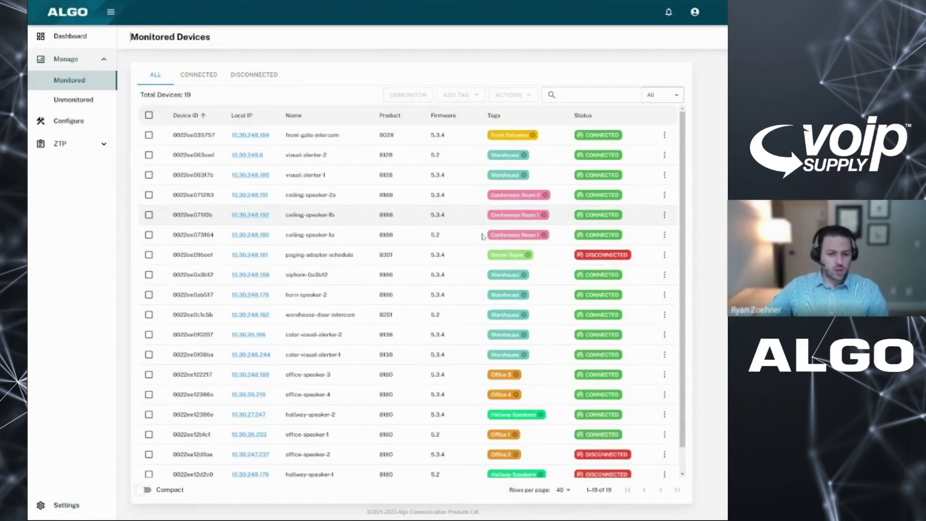
click(663, 468)
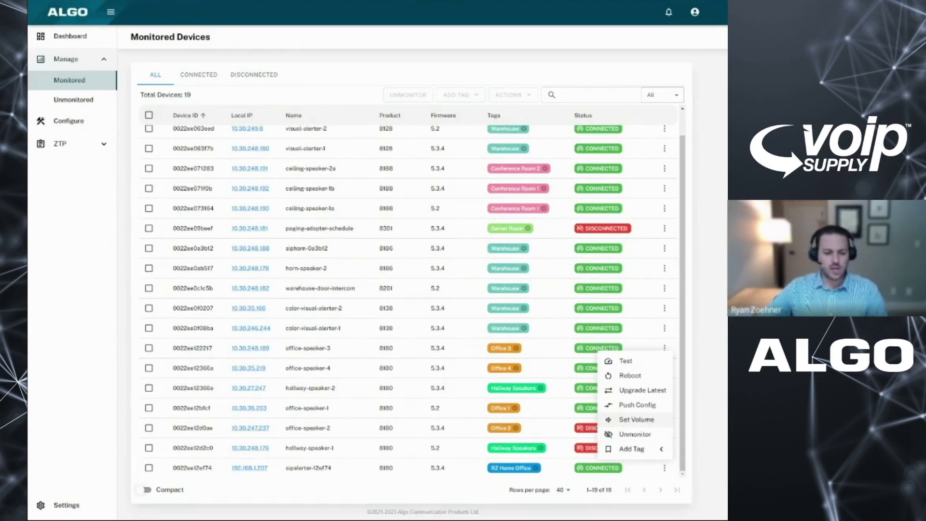
Step: Set sipalerter-12ef74's ring volume to 7
click(646, 420)
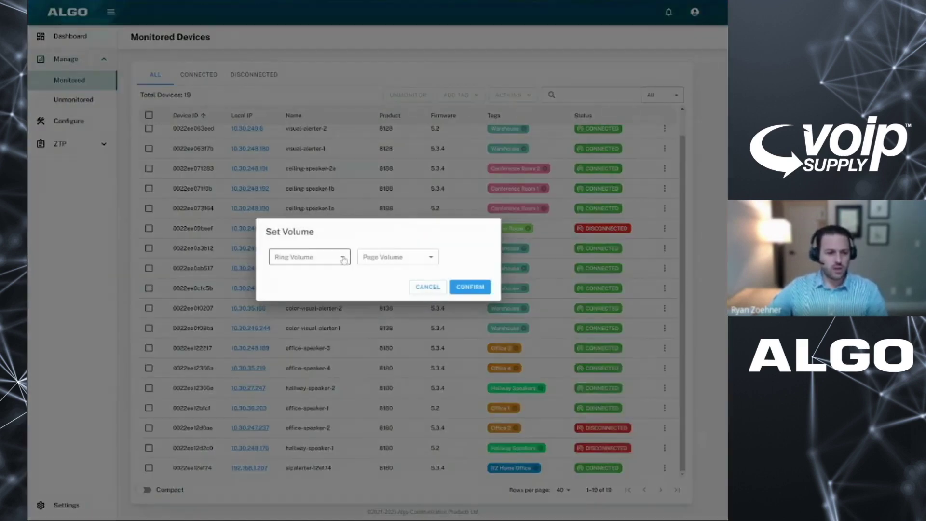
click(343, 260)
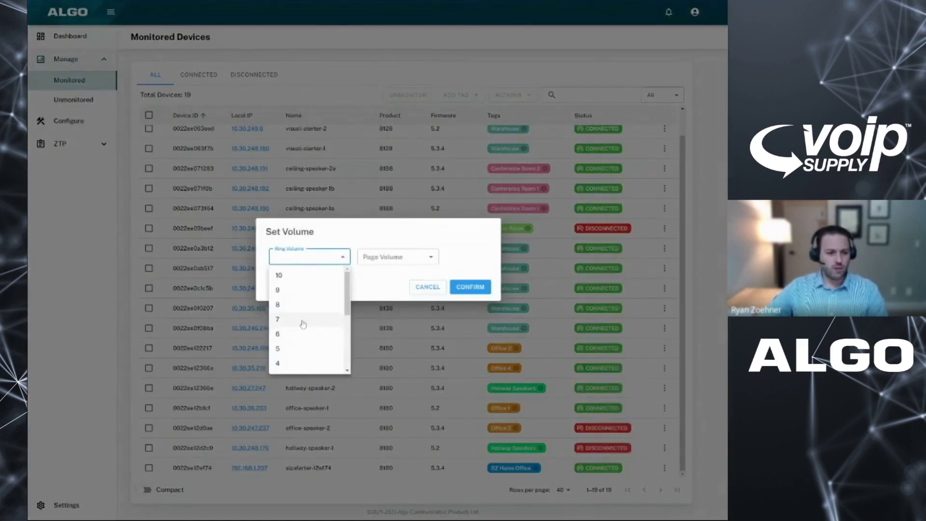
click(302, 322)
click(486, 289)
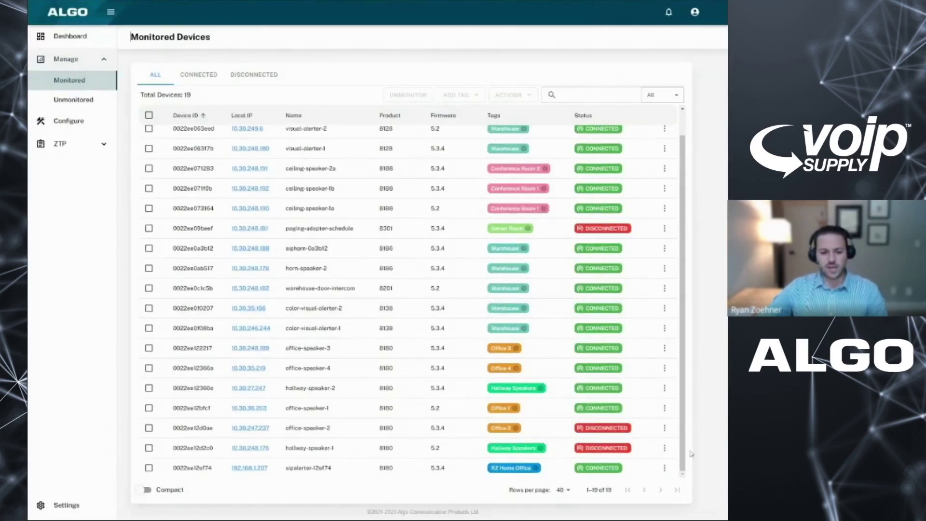
Step: Browse the actions menus of office-speaker-3 and sipalerter-12ef74 without choosing anything
click(664, 347)
click(593, 333)
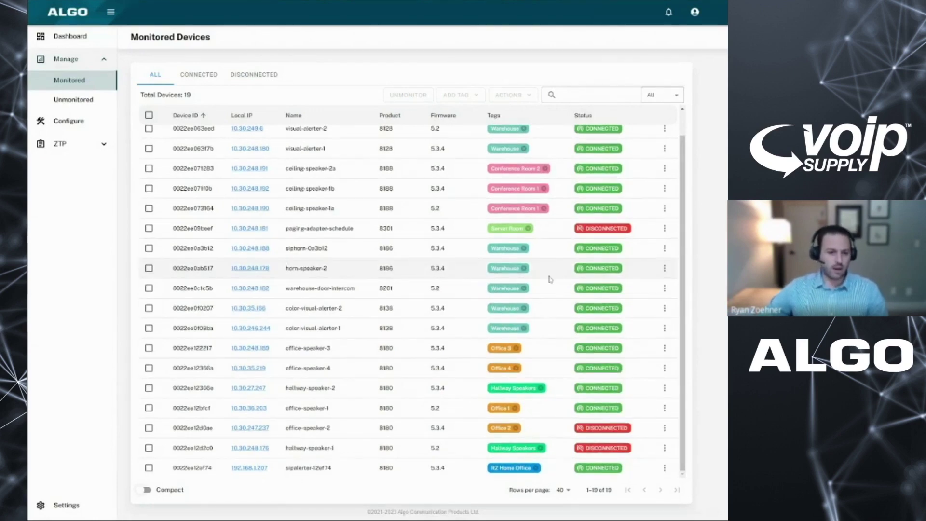
click(664, 468)
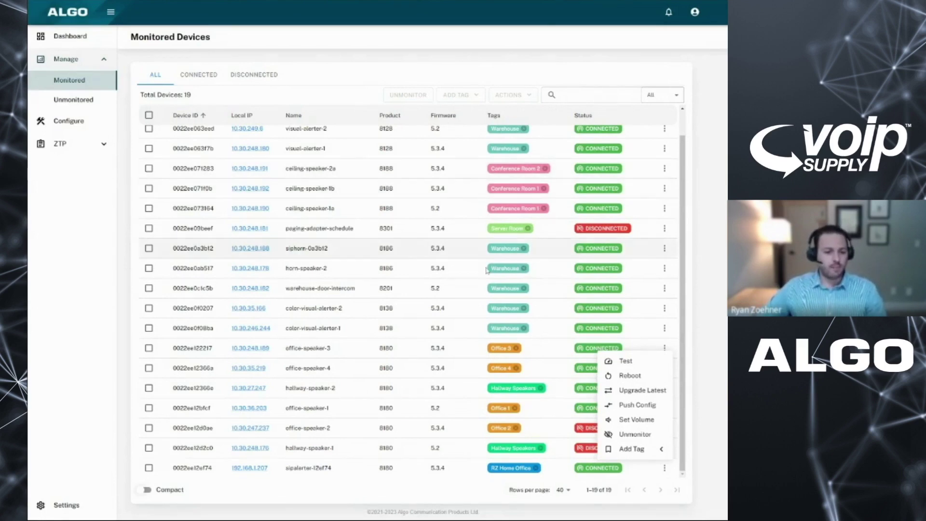
click(256, 88)
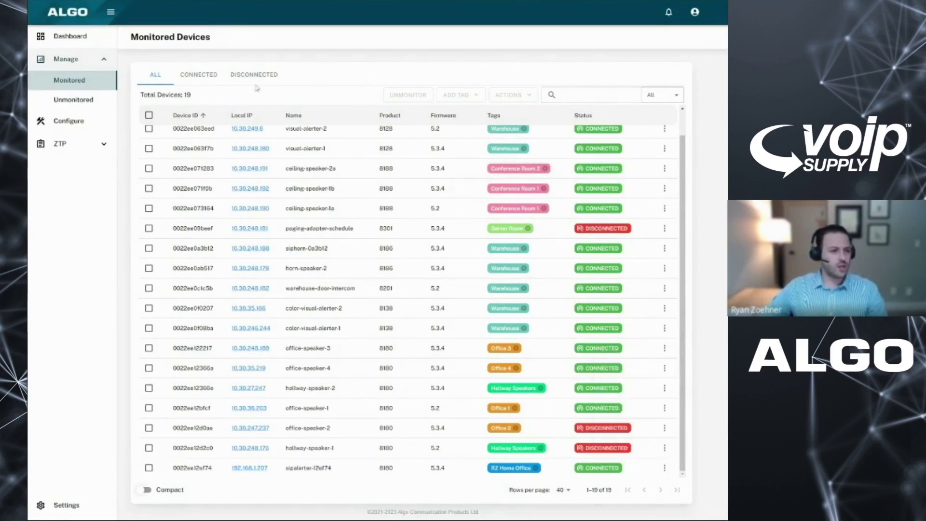
Step: On the Configure page, add a grey-blue tag named 'Sample Tag'
click(82, 126)
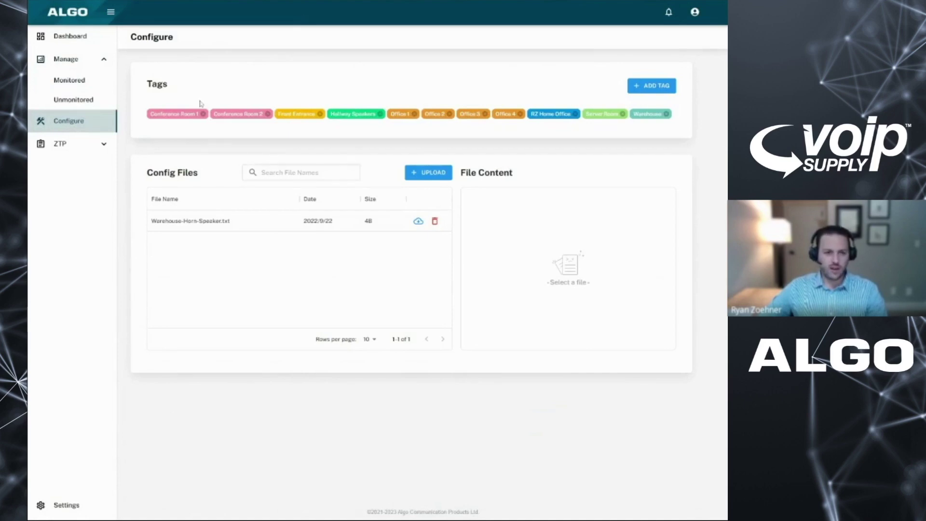
click(669, 91)
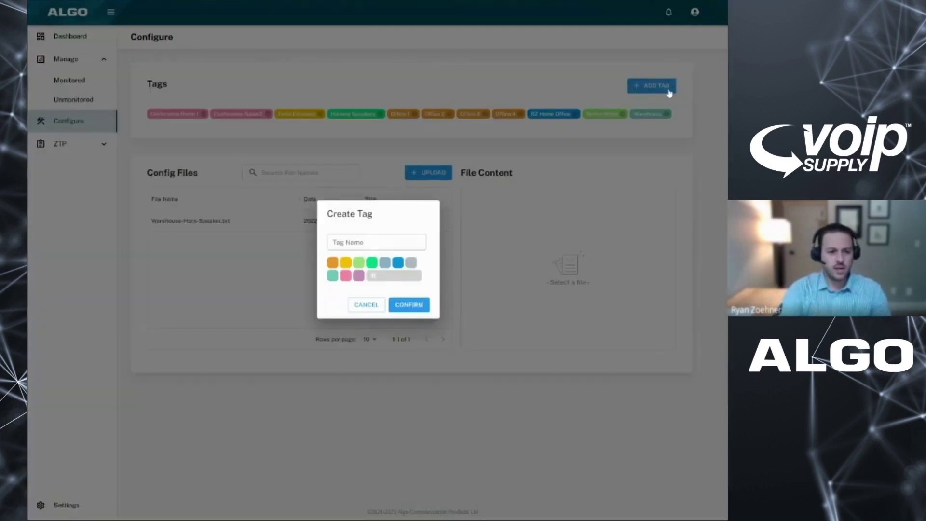
click(372, 241)
text(Sampl)
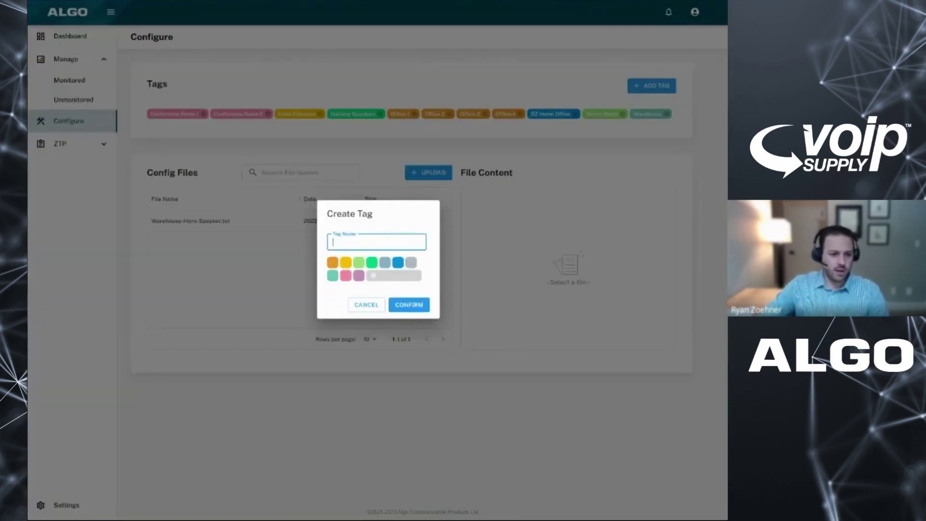
text(e Tag)
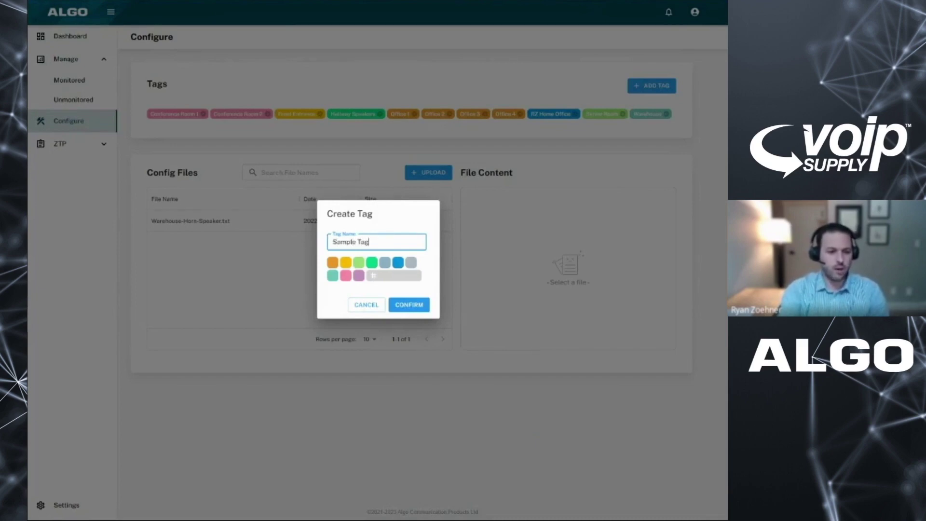
click(386, 263)
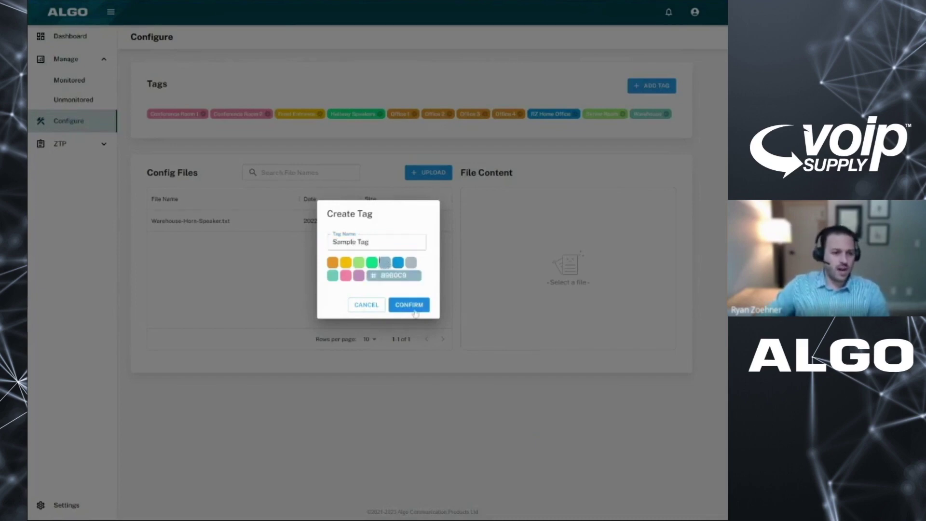
click(409, 304)
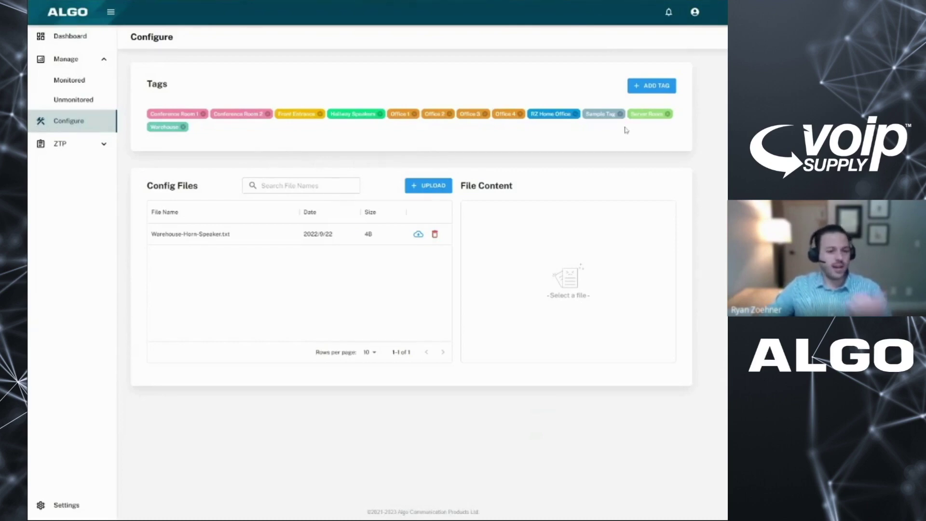
click(92, 82)
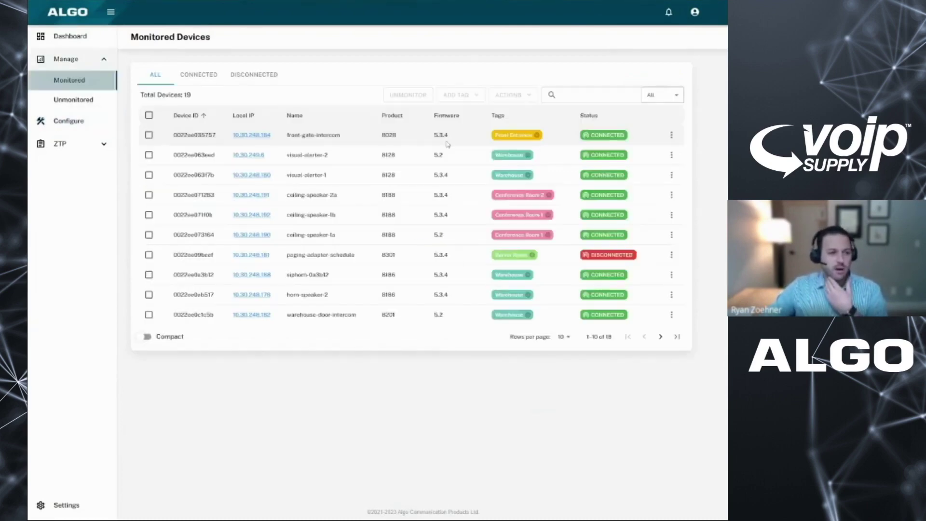
Step: Add Sample Tag to the front-gate-intercom device
click(671, 135)
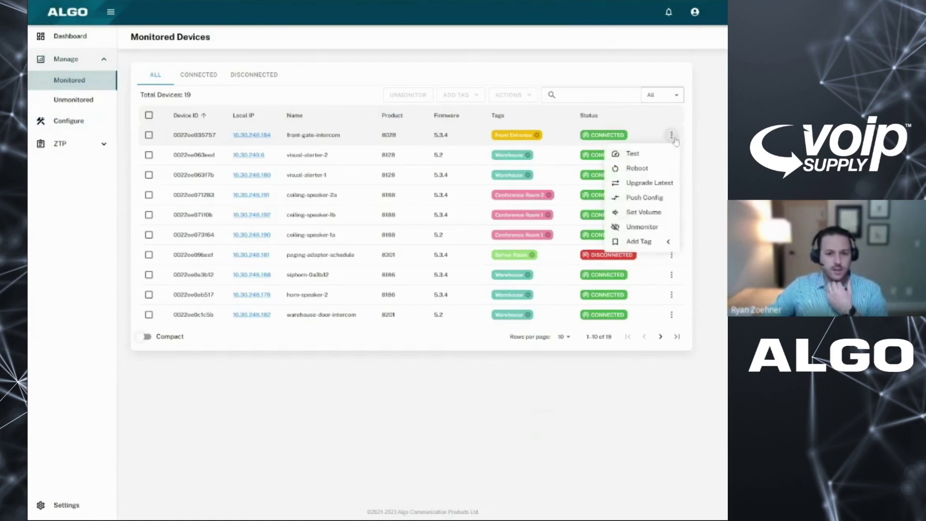
mouse_move(641, 241)
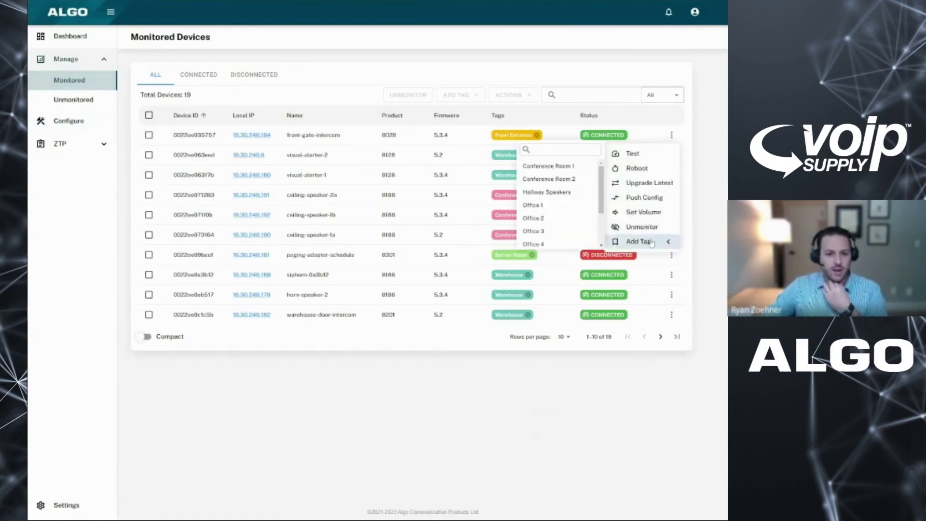
scroll(555, 202, down, 3)
click(569, 216)
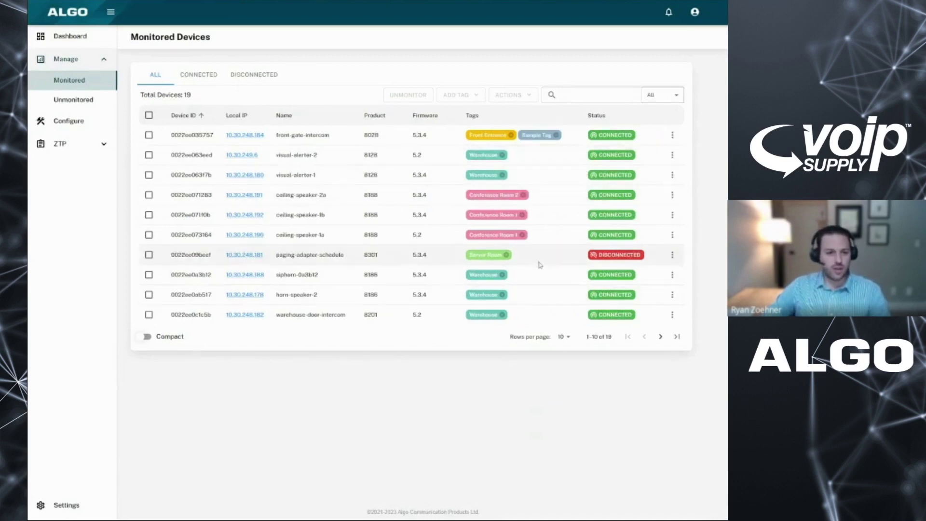
click(560, 95)
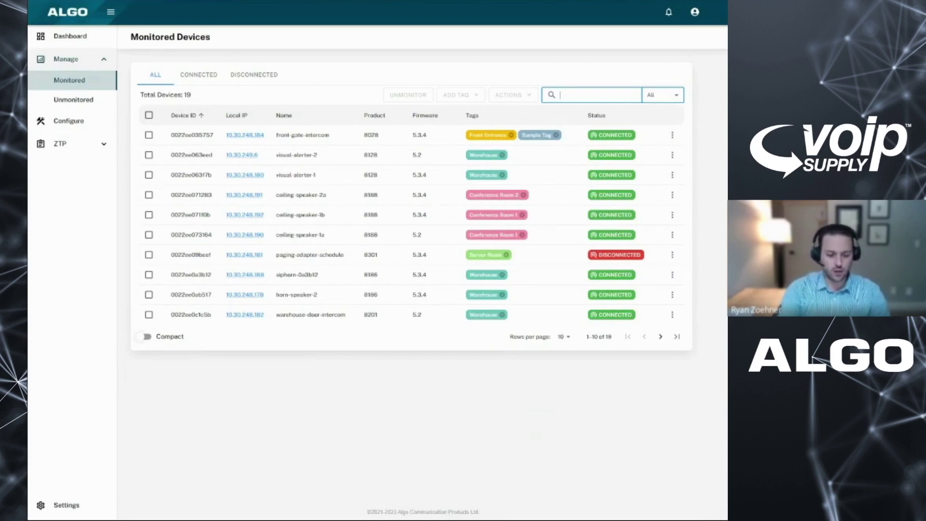
text(ceiling)
key(BackSpace)
key(BackSpace)
key(BackSpace)
key(BackSpace)
key(BackSpace)
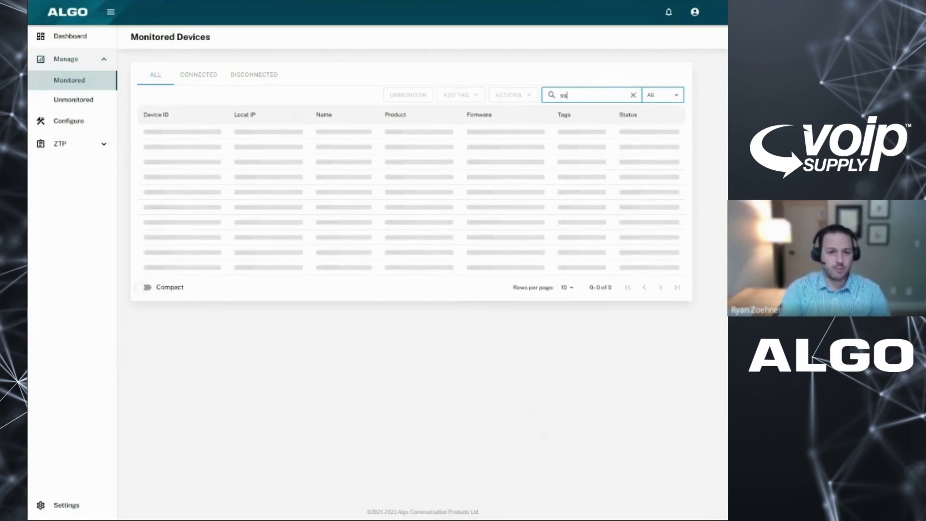
text(mple)
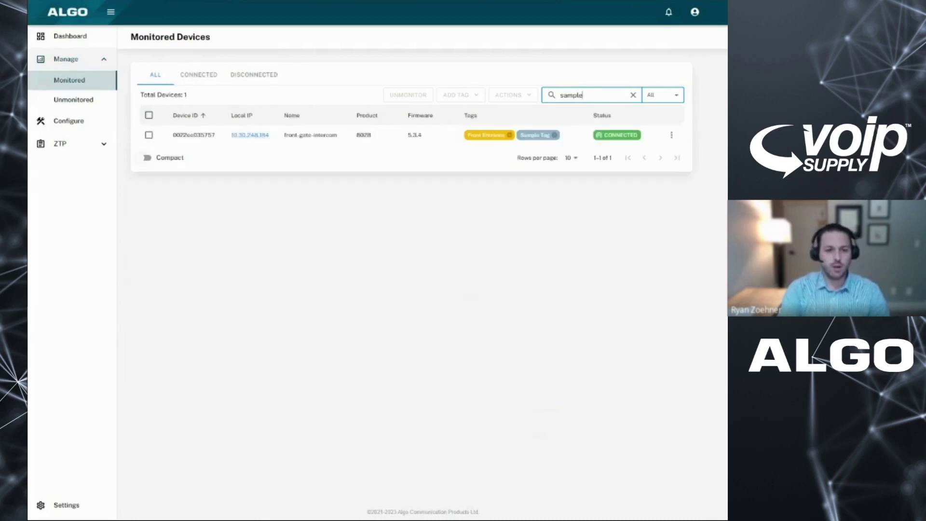
key(BackSpace)
key(BackSpace)
key(BackSpace)
key(BackSpace)
key(BackSpace)
key(BackSpace)
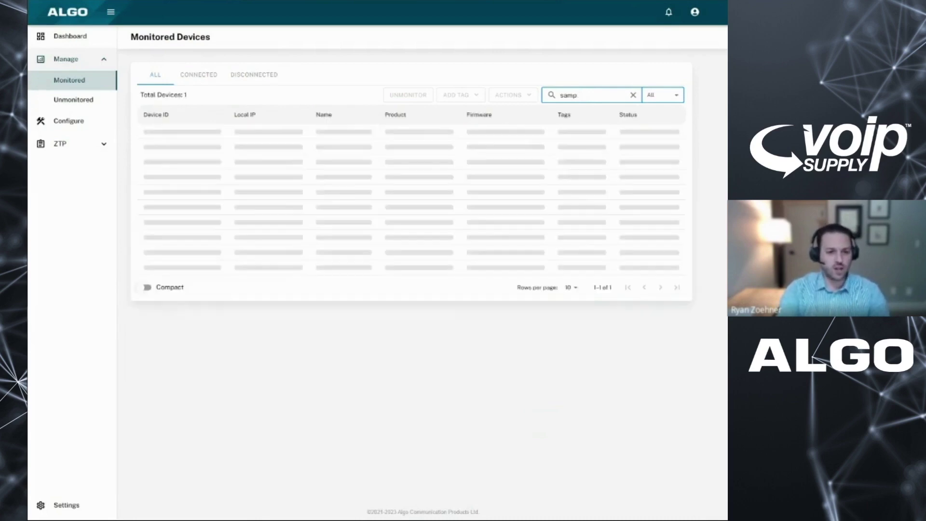
text(confer)
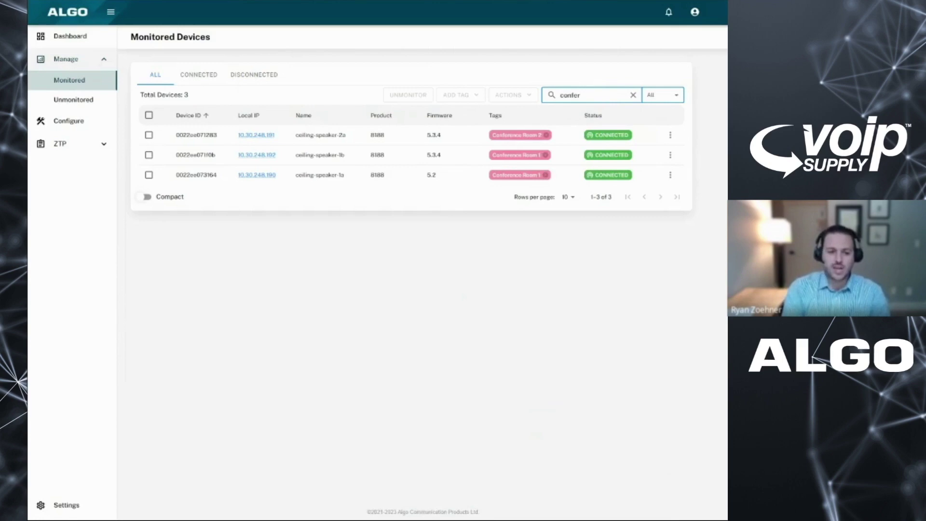
key(BackSpace)
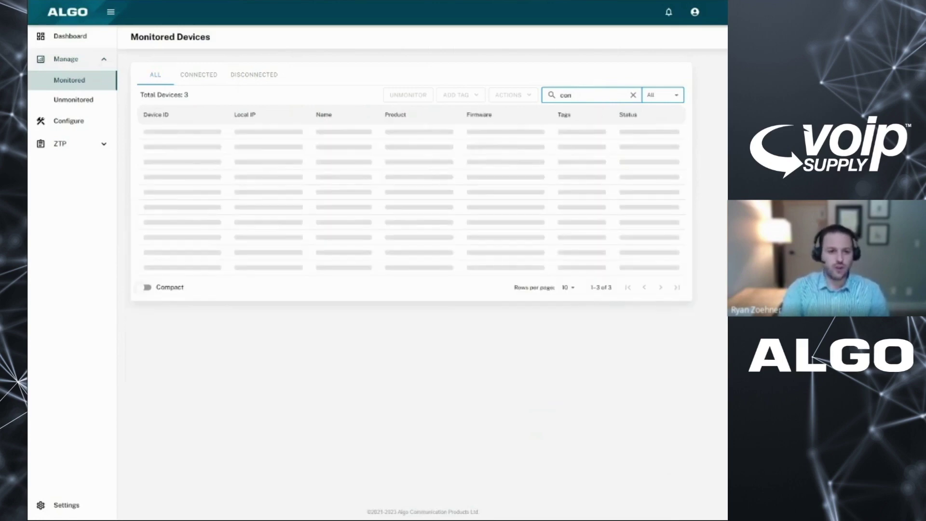
key(BackSpace)
key(BackSpace)
key(BackSpace)
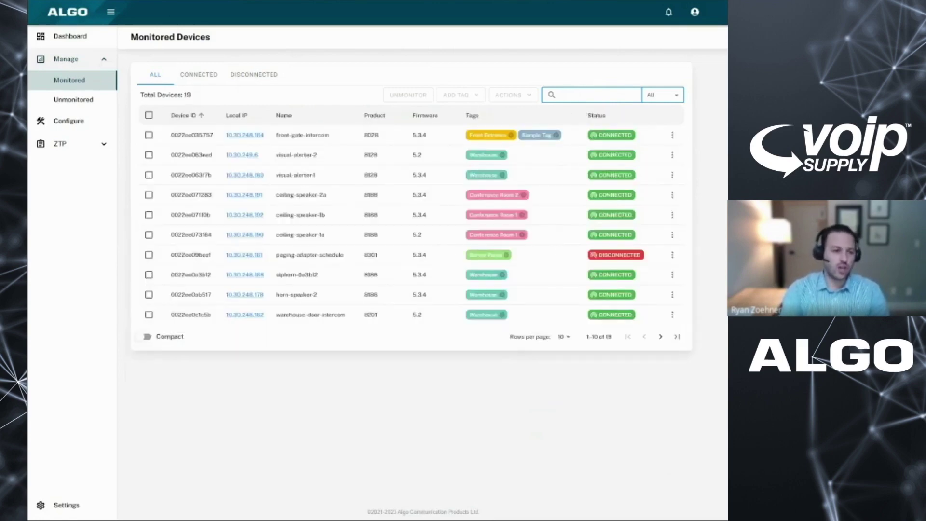
text(8028)
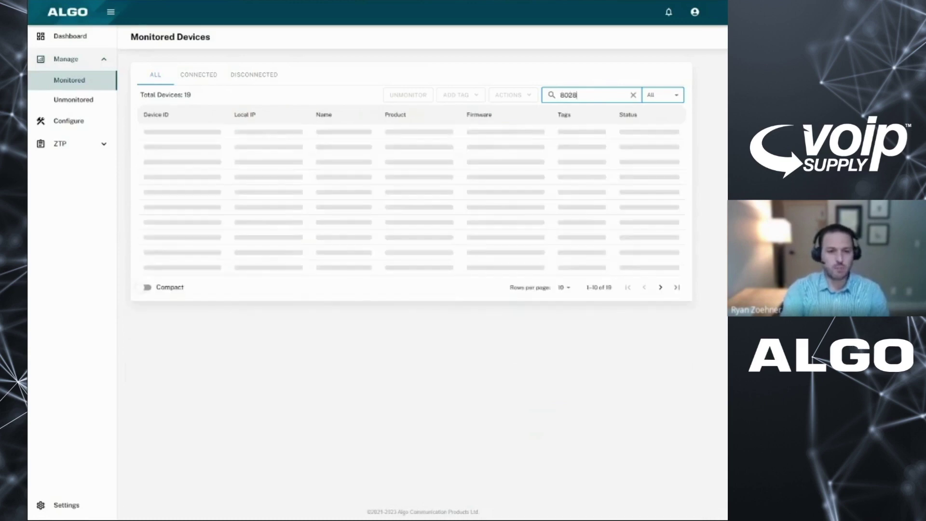
key(BackSpace)
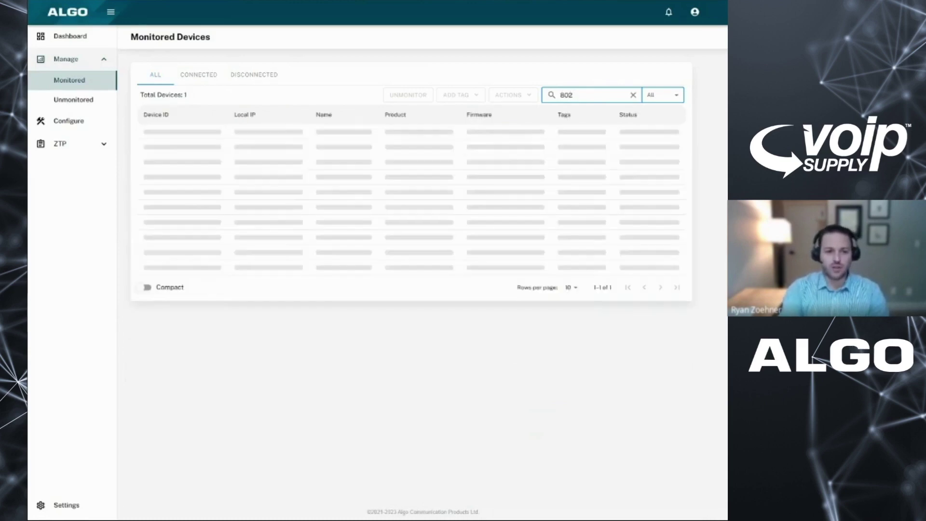
key(BackSpace)
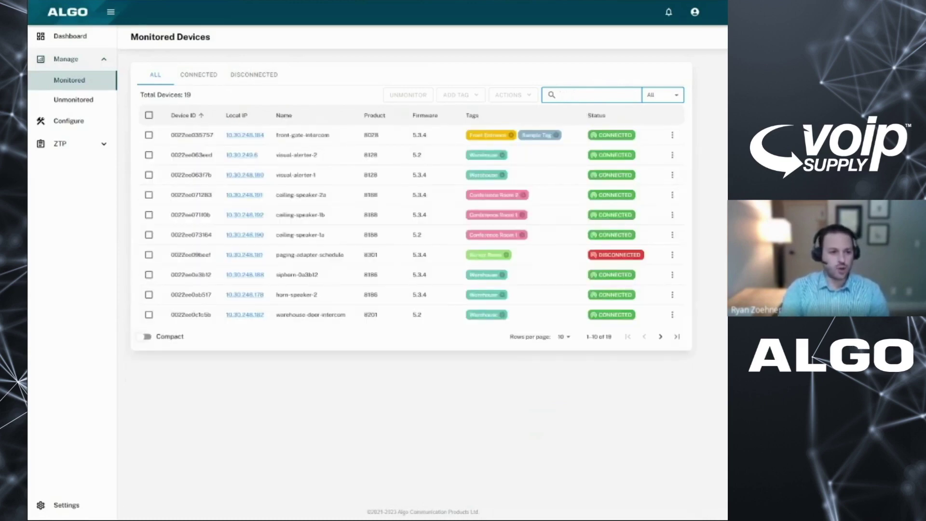
text(visual)
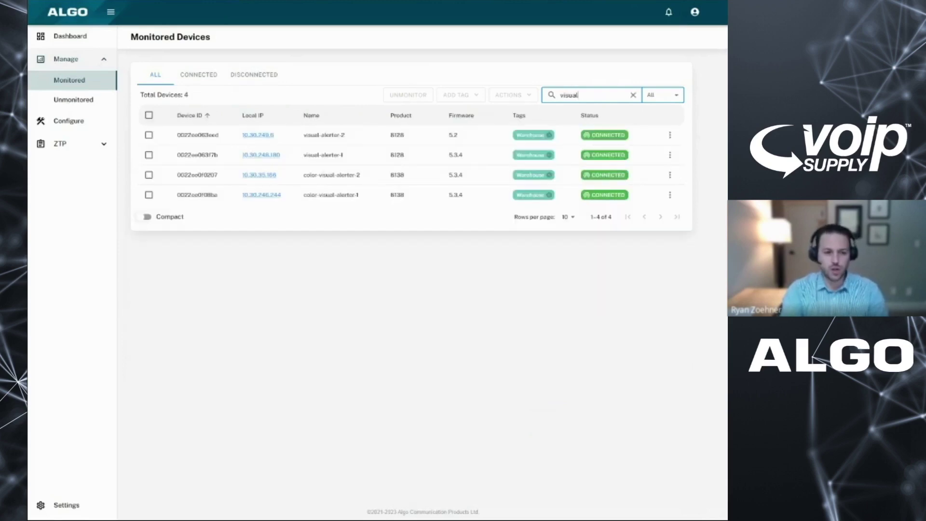
key(BackSpace)
key(BackSpace)
key(BackSpace)
key(BackSpace)
key(BackSpace)
key(BackSpace)
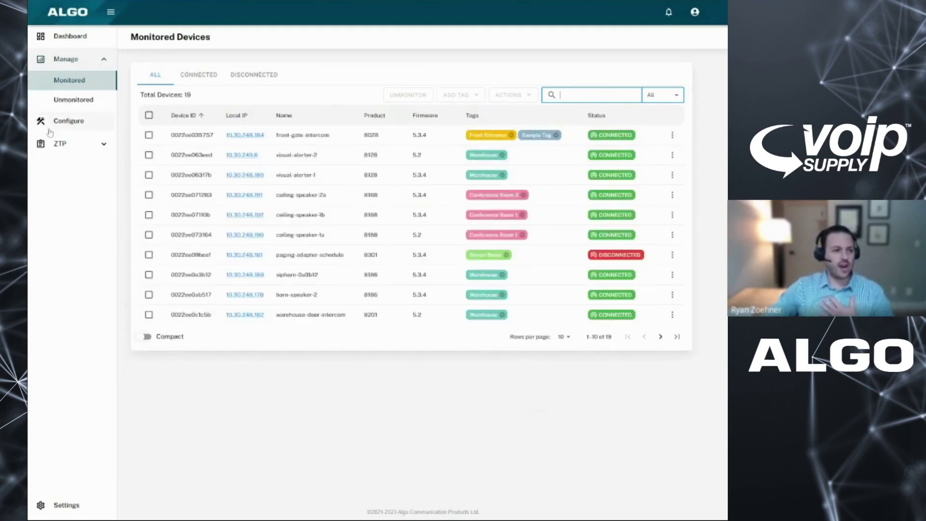
Step: Preview the Warehouse-Horn-Speaker.txt config file, then return to Monitored Devices
click(75, 124)
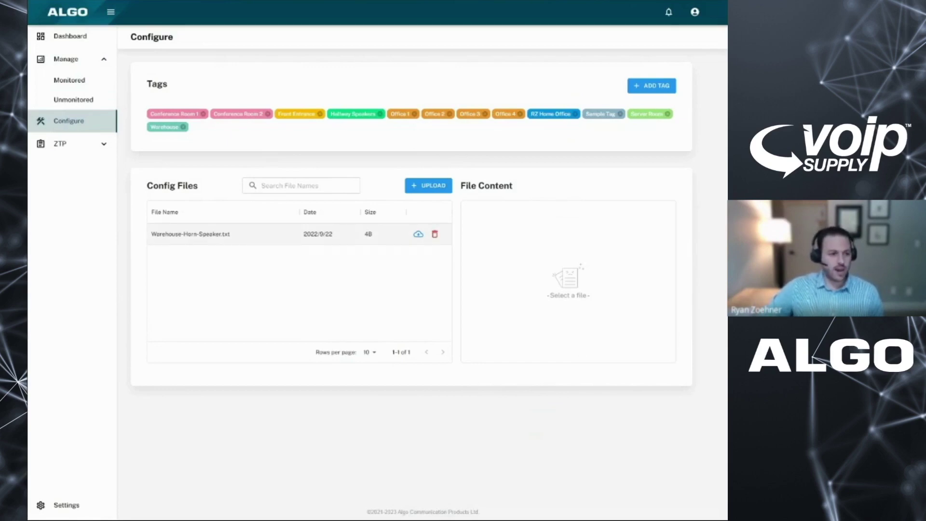
click(252, 234)
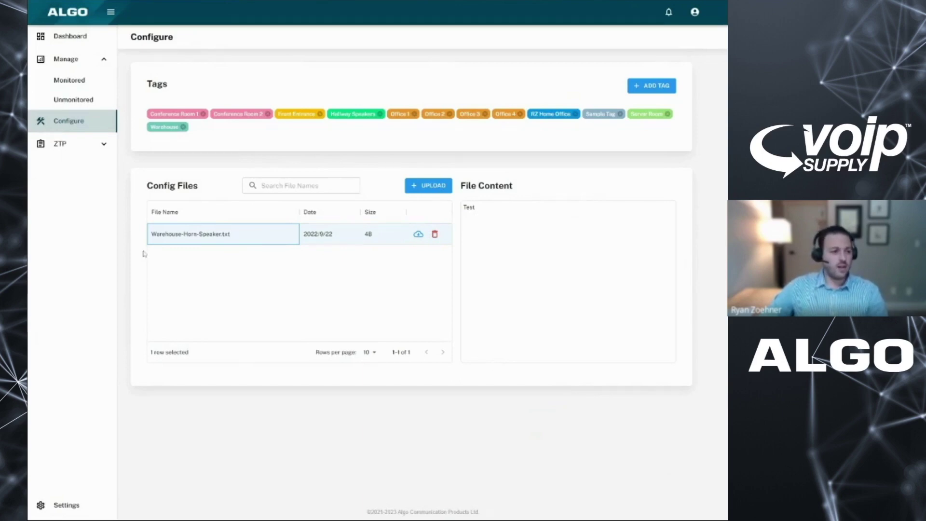
click(82, 86)
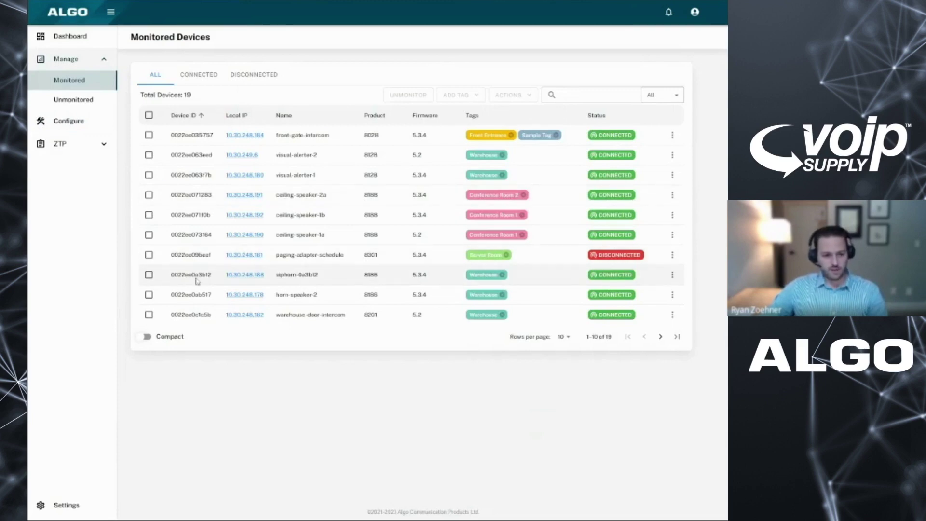
Step: Push Warehouse-Horn-Speaker.txt to siphorn-0a3b12, then view devices 11–19
click(148, 275)
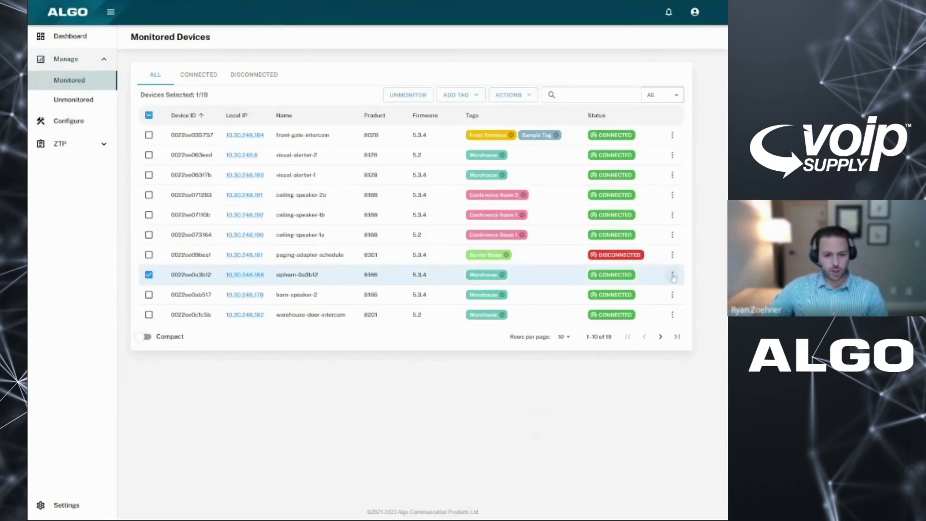
click(672, 274)
click(651, 341)
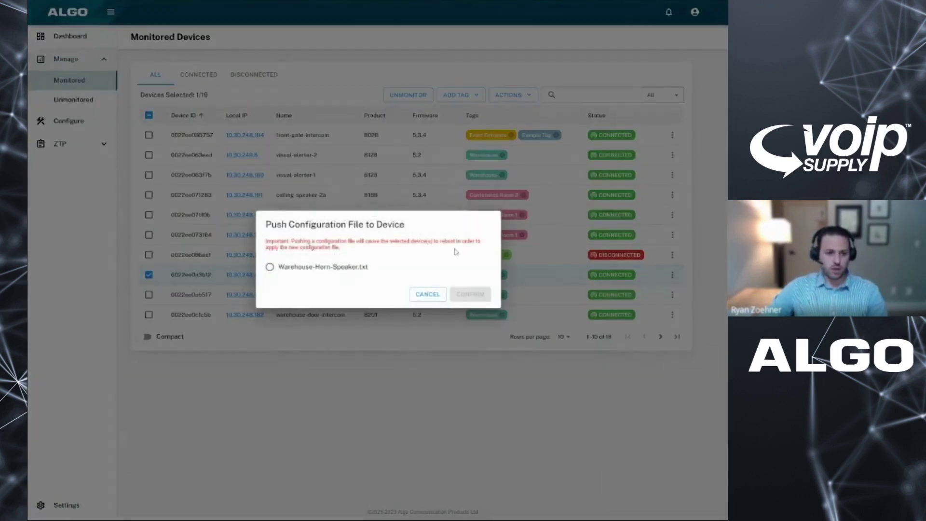
click(270, 268)
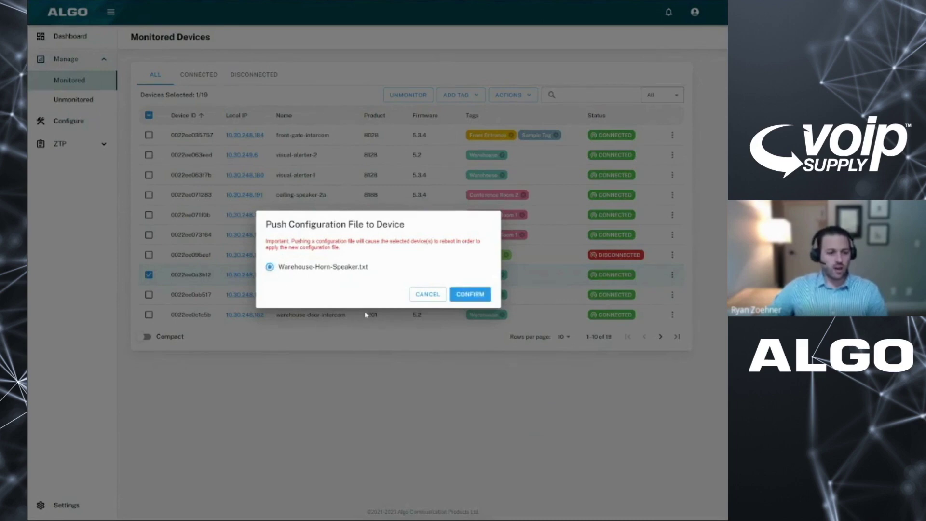
click(482, 300)
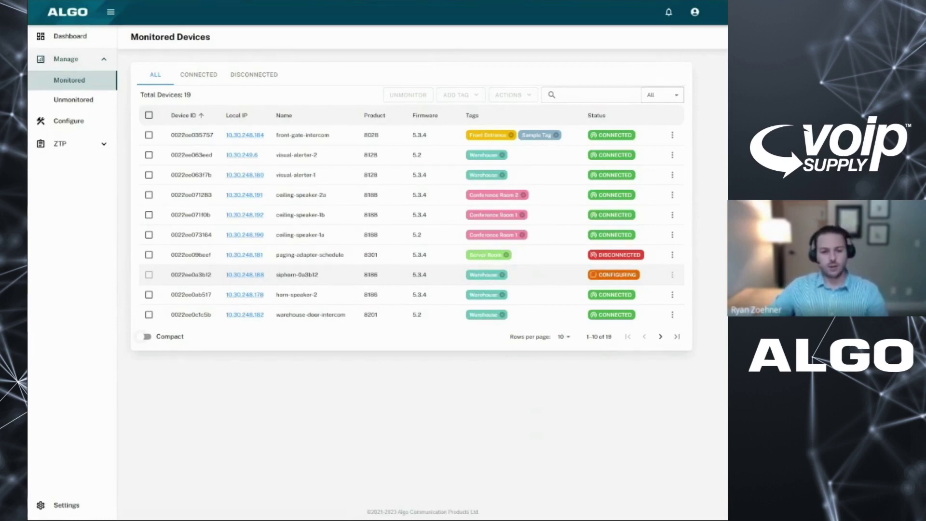
click(661, 337)
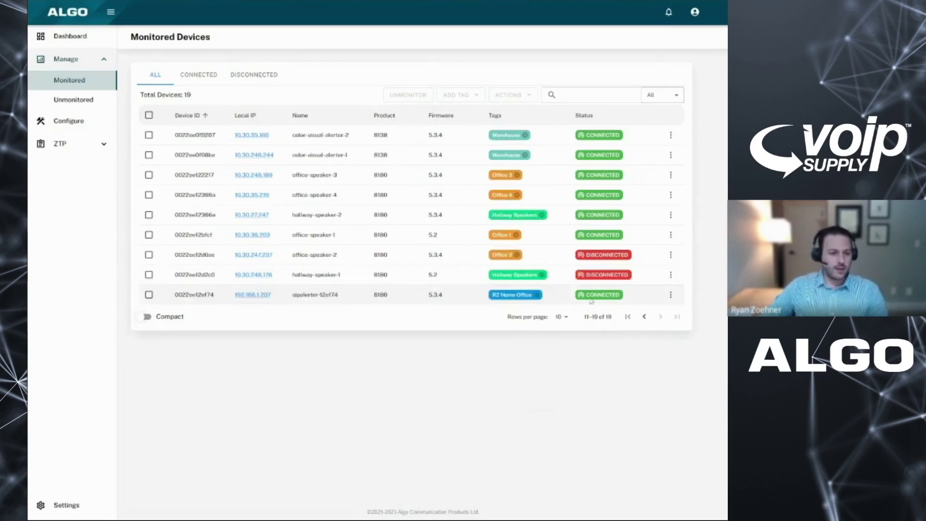
Step: Open the sipalerter-12ef74 device's web interface from its 192.168.1.207 Local IP link on page two
click(257, 298)
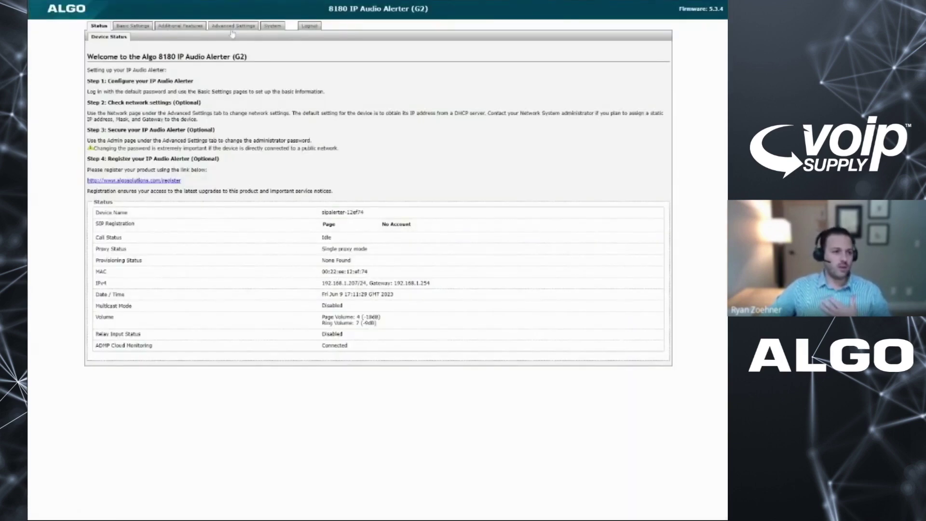
Step: Download the 8180's configuration file from the System page and return to the ADMP tab
click(274, 27)
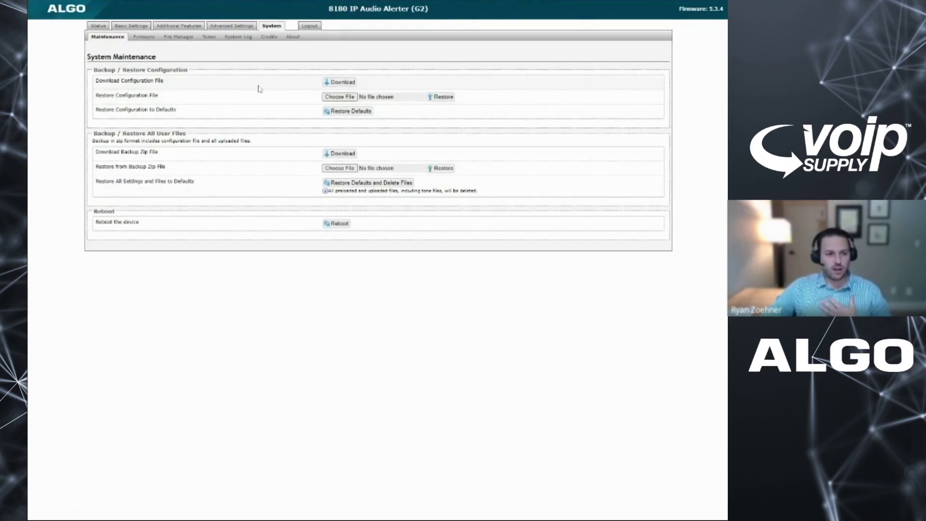
click(331, 84)
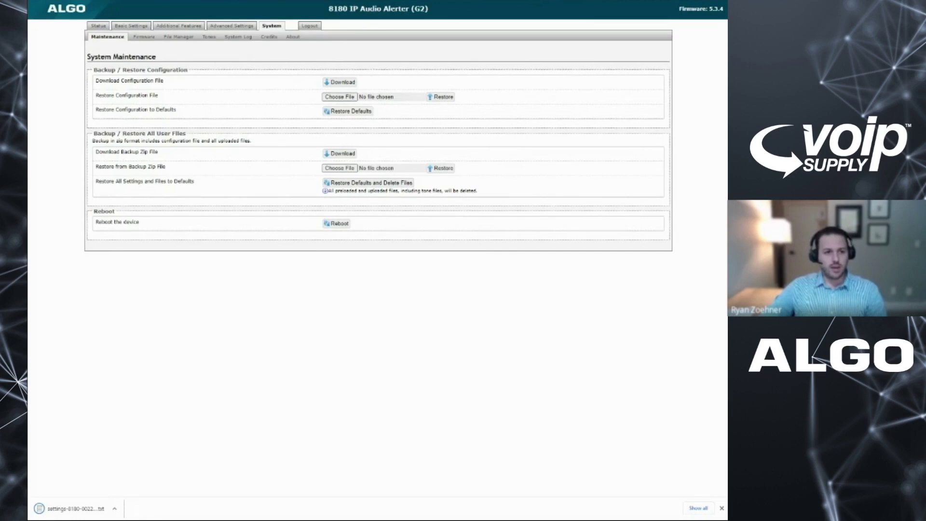
key(ctrl+Tab)
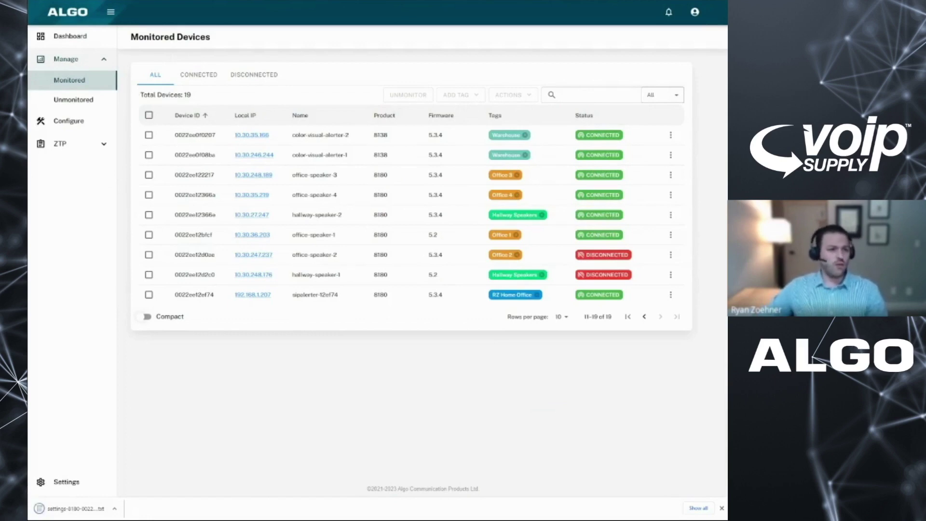
Step: Review the Configure page and Dashboard summary, then return to the 8180 device's web page
click(72, 121)
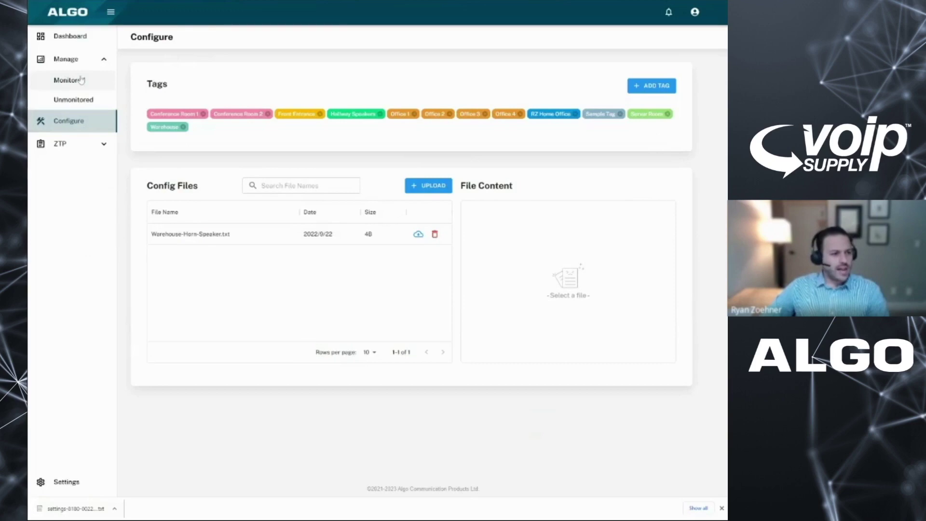
click(72, 38)
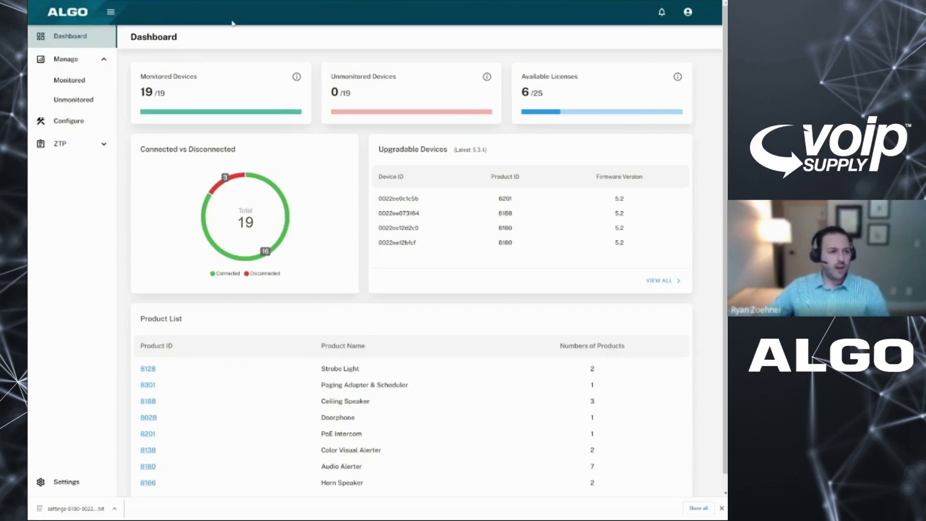
key(ctrl+Tab)
Step: Toggle ADMP Cloud Monitoring off and back to Enabled under Advanced Settings > Admin, then return to the ADMP dashboard
scroll(301, 144, up, 4)
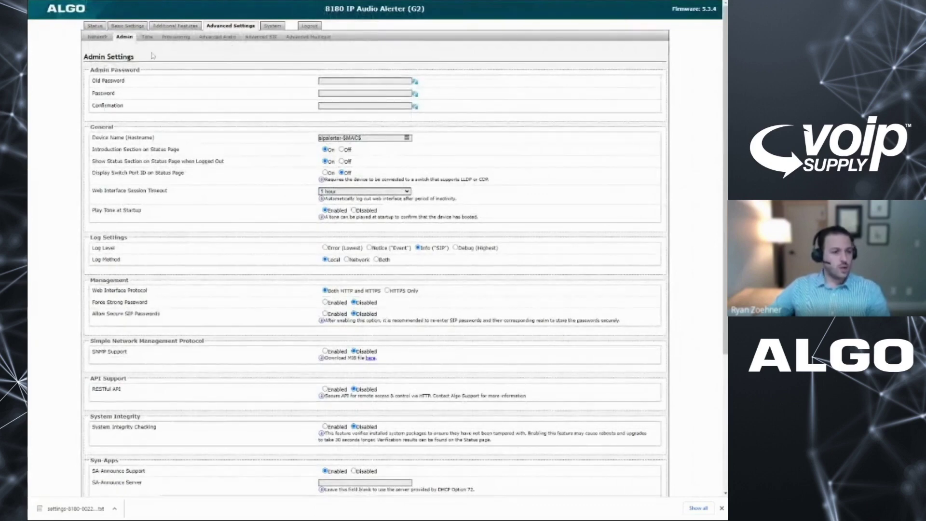
click(95, 26)
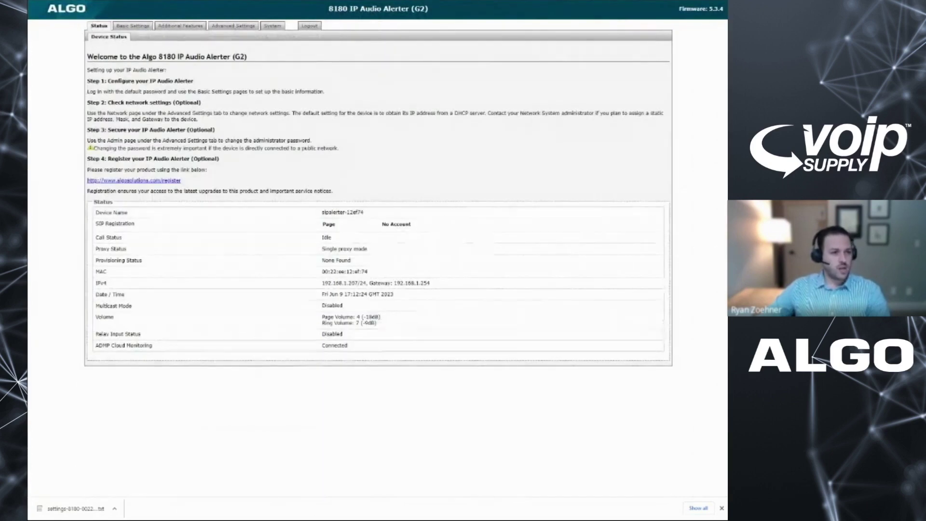
click(247, 28)
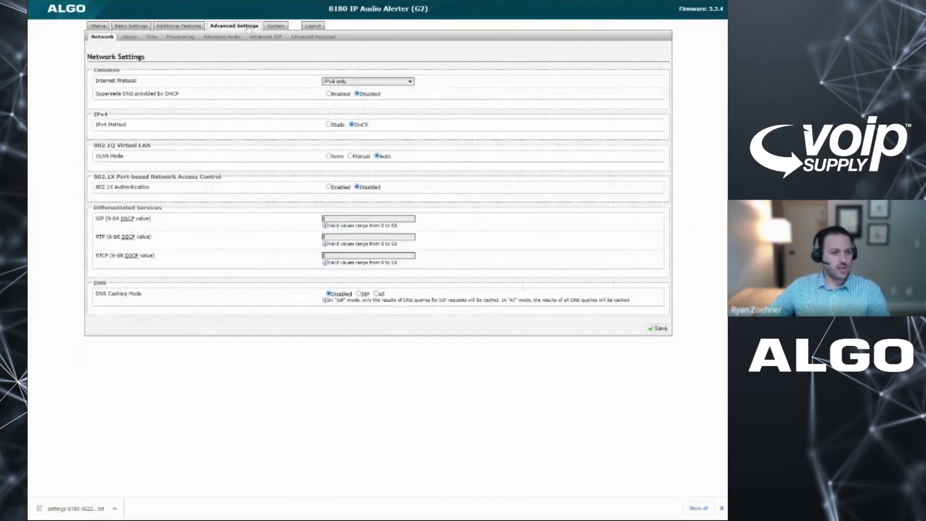
click(132, 39)
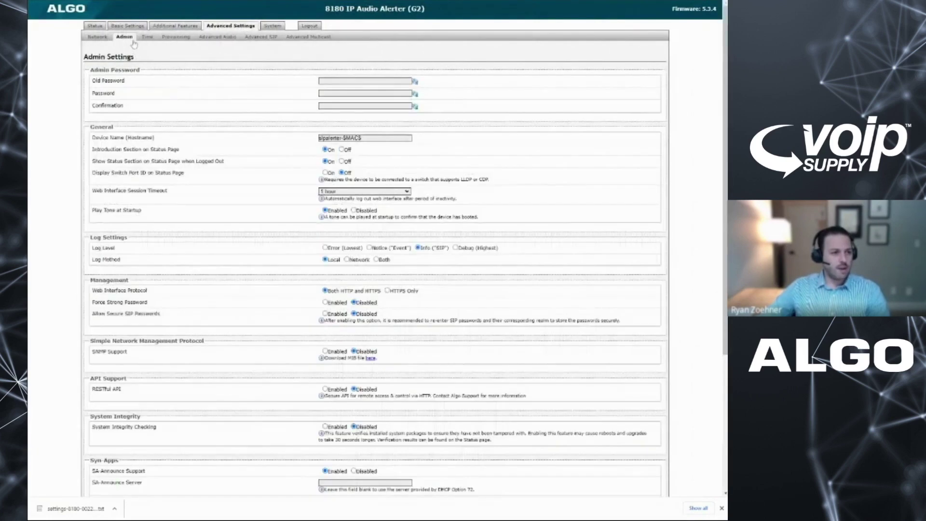
scroll(358, 233, down, 5)
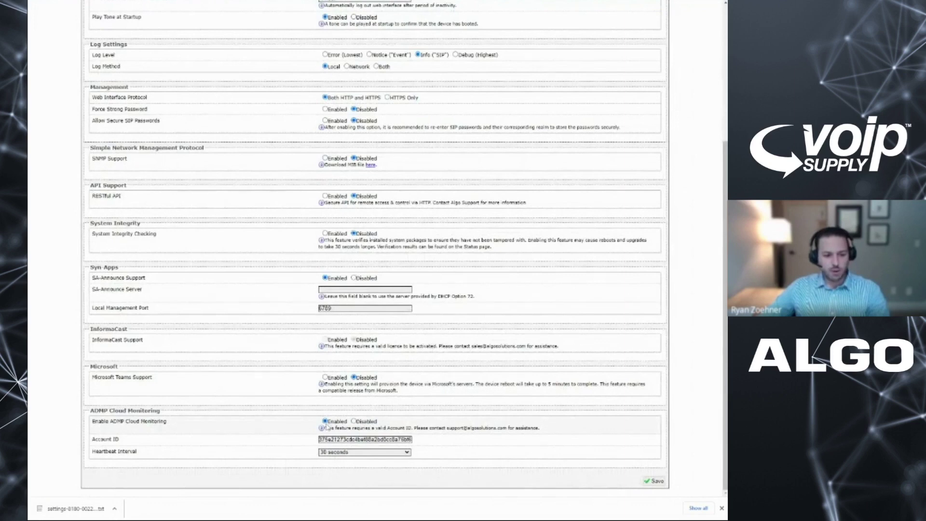
click(354, 421)
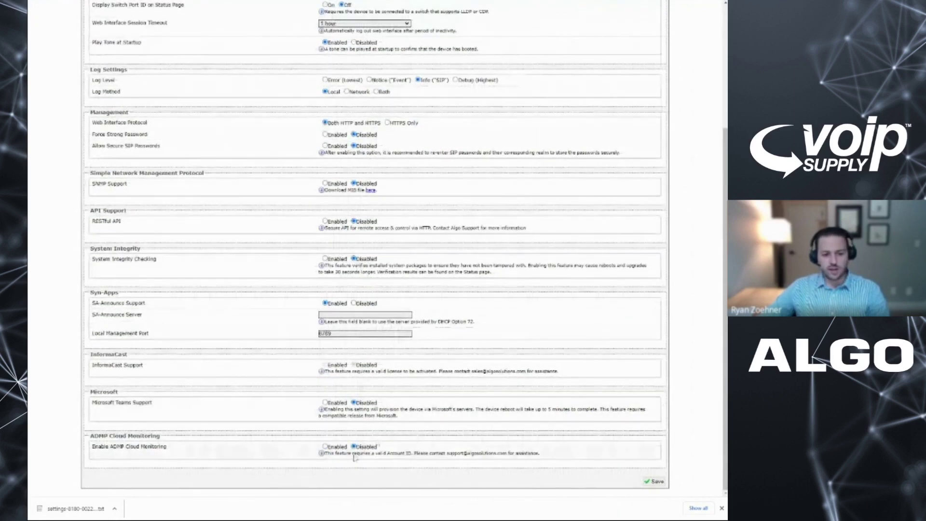
click(326, 447)
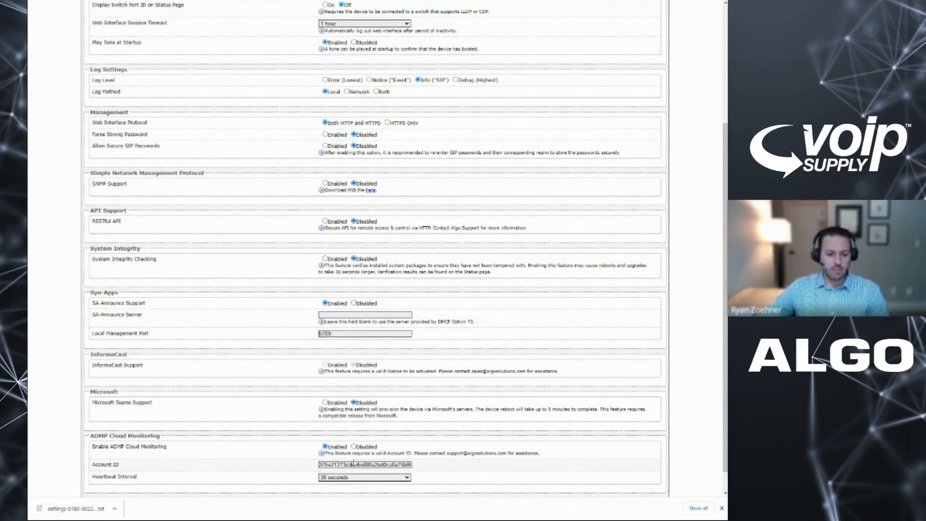
scroll(382, 430, down, 1)
scroll(382, 431, down, 1)
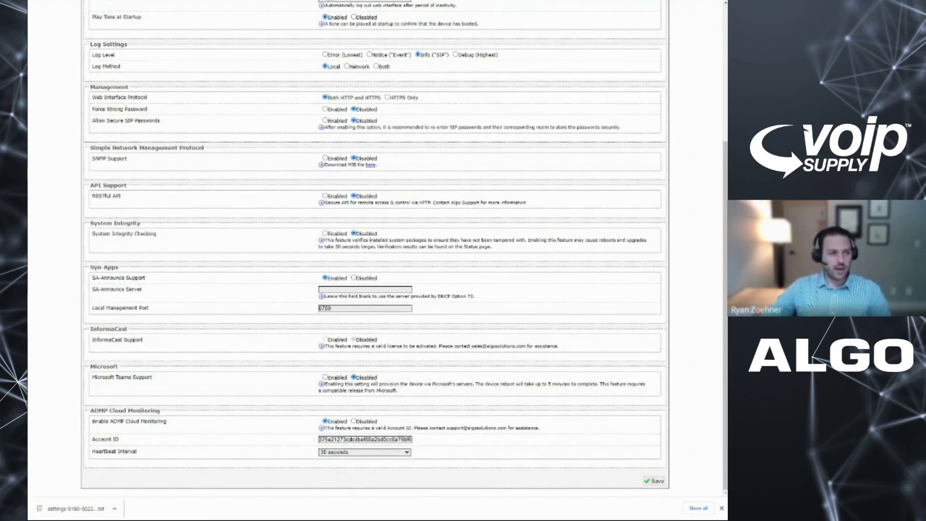
key(ctrl+Tab)
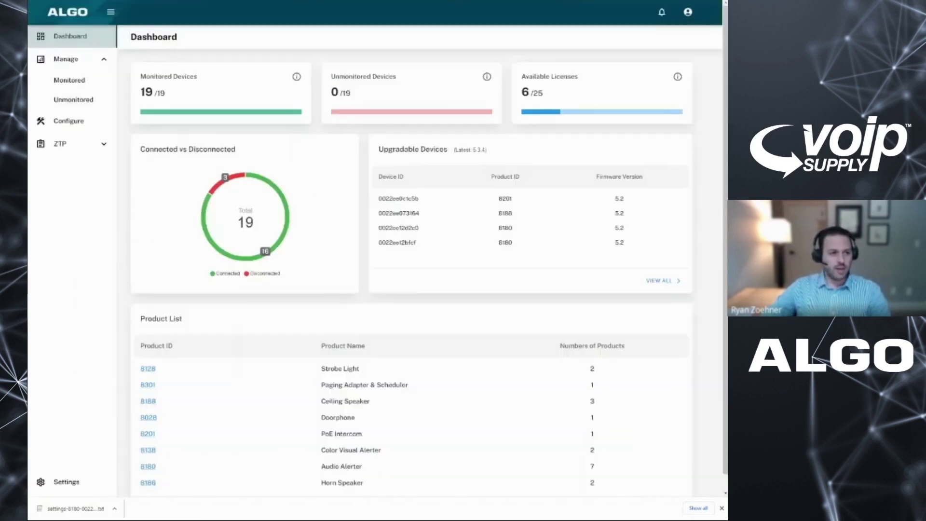
click(690, 19)
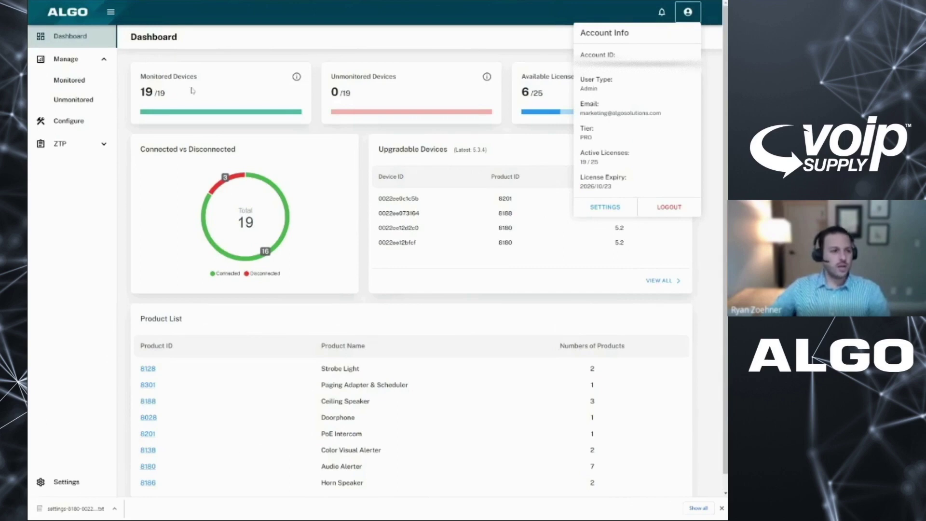
click(75, 120)
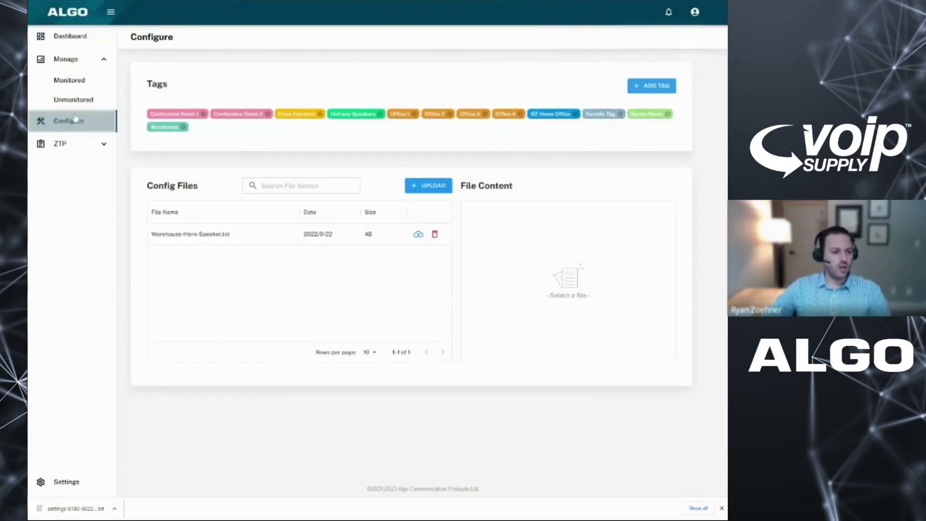
click(58, 482)
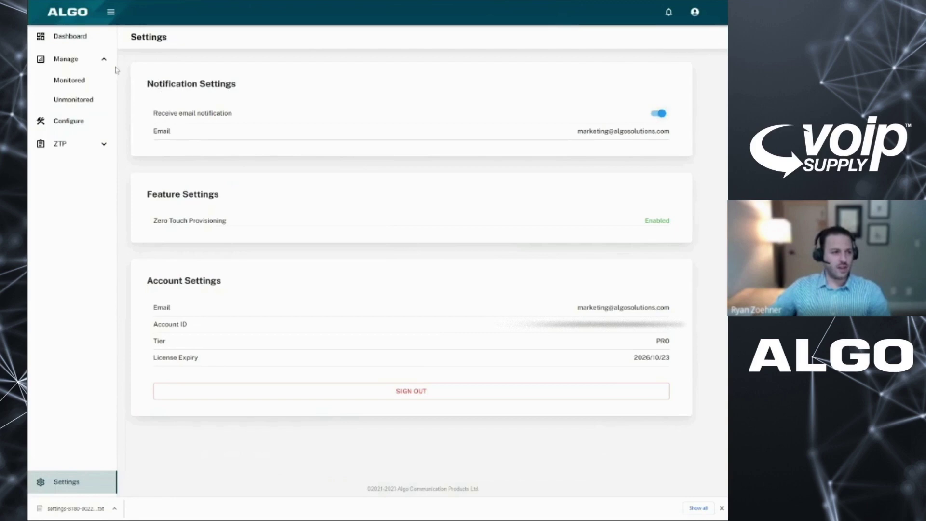
click(82, 45)
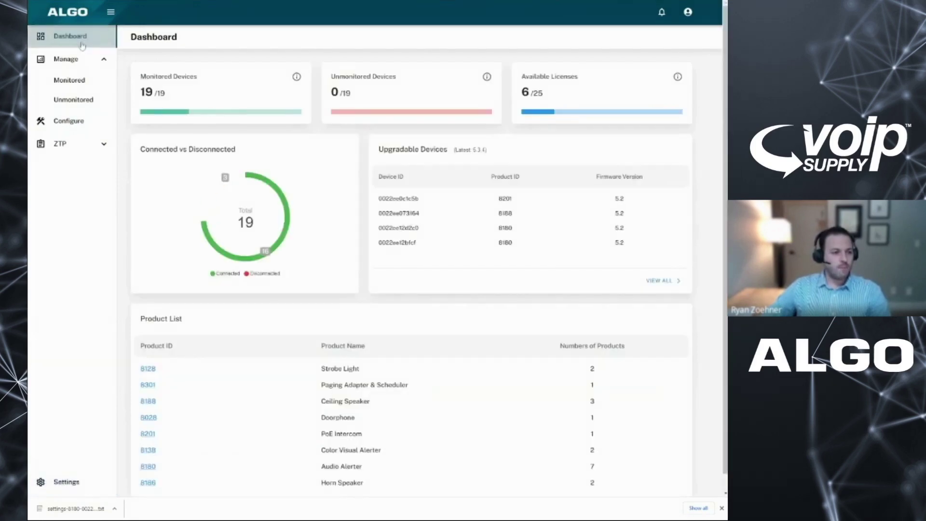